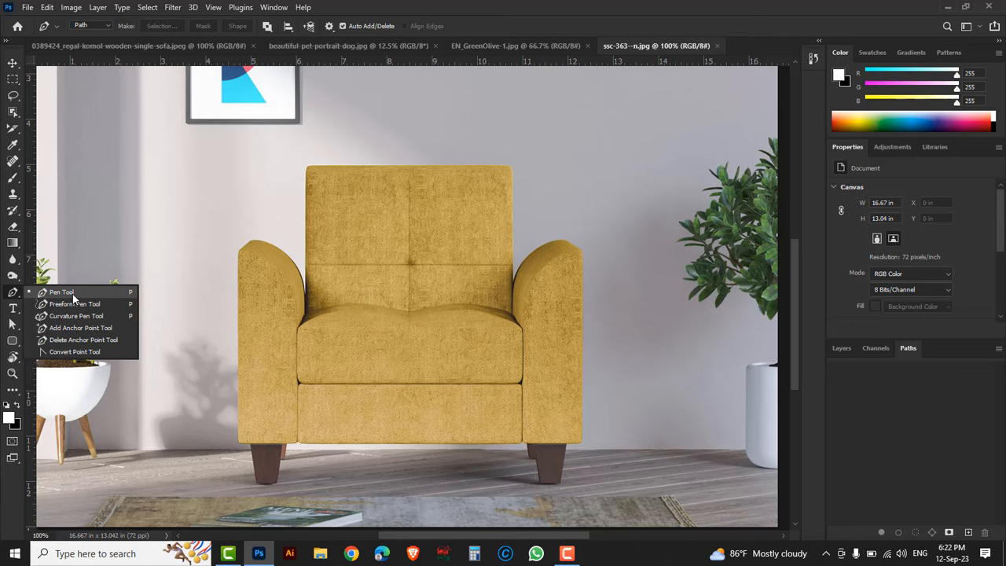
Step: Start a Pen tool path at the left front leg's foot, tracing up the leg and around the left armrest's lower corner
{"action": "left_click", "coordinate": [73, 292]}
{"action": "scroll", "coordinate": [280, 456], "scroll_direction": "up", "scroll_amount": 1}
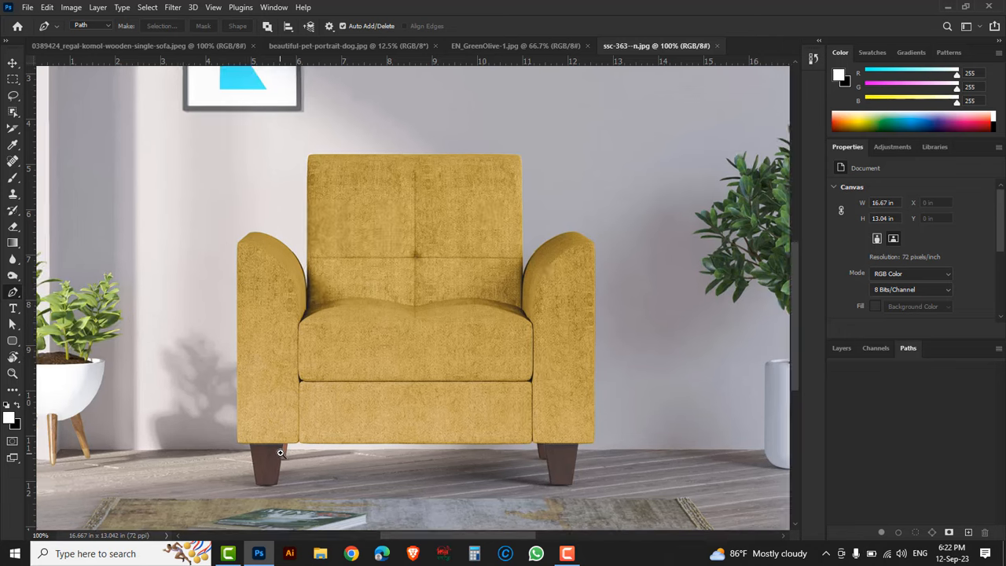
{"action": "scroll", "coordinate": [279, 469], "scroll_direction": "up", "scroll_amount": 3}
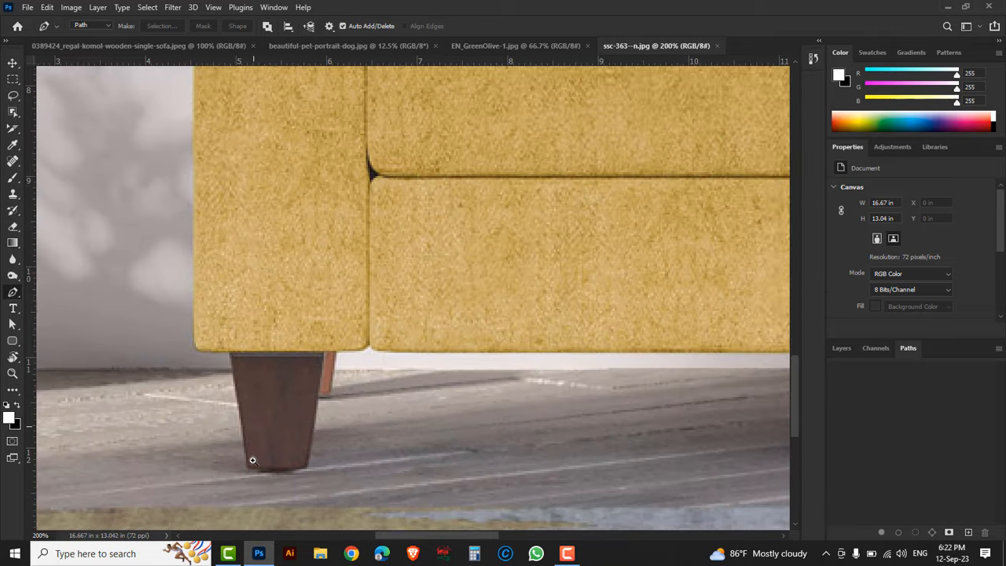
{"action": "left_click", "coordinate": [247, 470]}
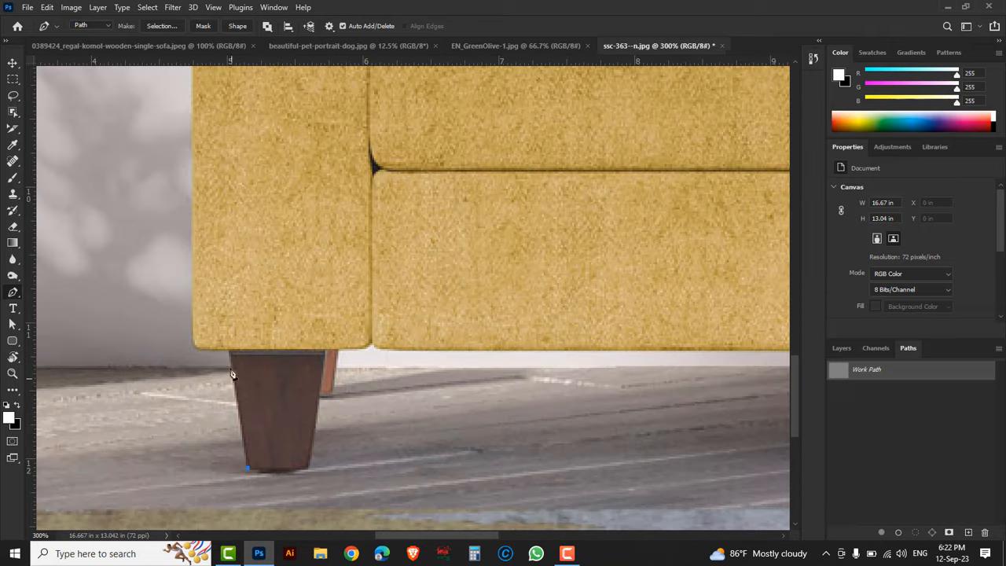
{"action": "left_click", "coordinate": [230, 353]}
{"action": "scroll", "coordinate": [188, 349], "scroll_direction": "up", "scroll_amount": 1}
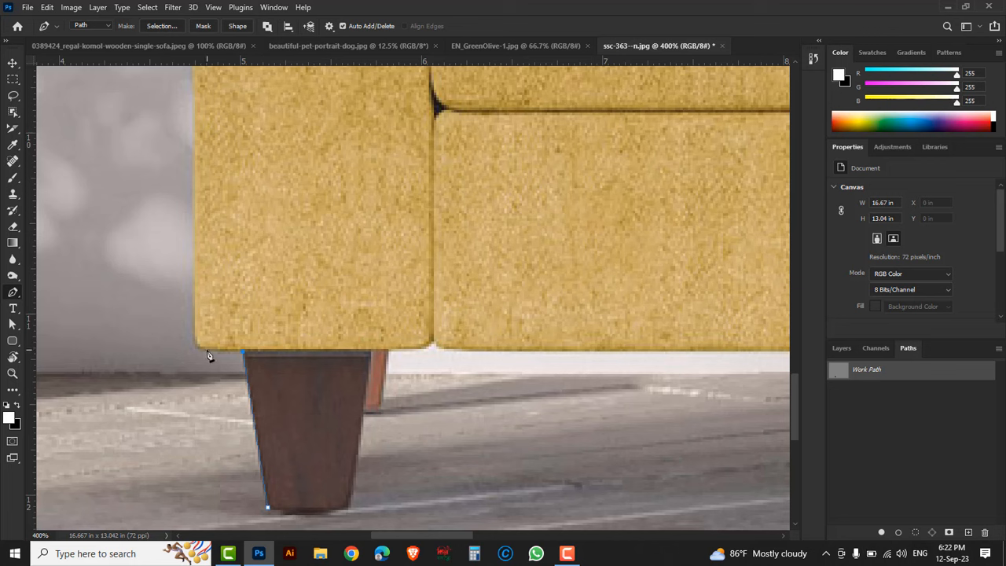
{"action": "left_click", "coordinate": [207, 350]}
{"action": "left_click_drag", "start_coordinate": [195, 328], "coordinate": [195, 306]}
Step: Continue the path up the left armrest's outer edge and along its slanted upper corner
{"action": "scroll", "coordinate": [242, 271], "scroll_direction": "down", "scroll_amount": 1}
{"action": "left_click_drag", "start_coordinate": [247, 184], "coordinate": [290, 454]}
{"action": "left_click_drag", "start_coordinate": [270, 236], "coordinate": [294, 407]}
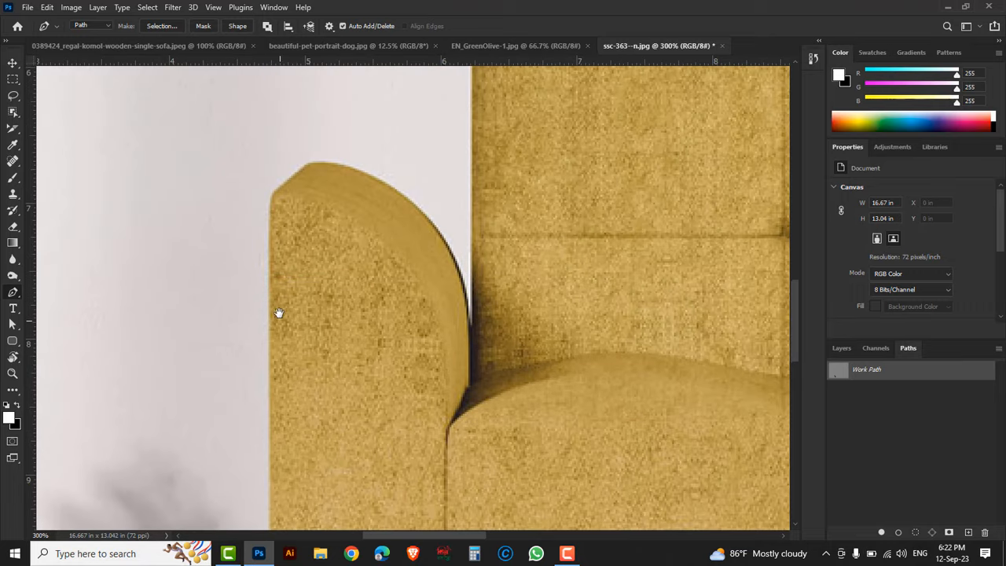
{"action": "left_click", "coordinate": [272, 211]}
{"action": "scroll", "coordinate": [288, 208], "scroll_direction": "up", "scroll_amount": 1}
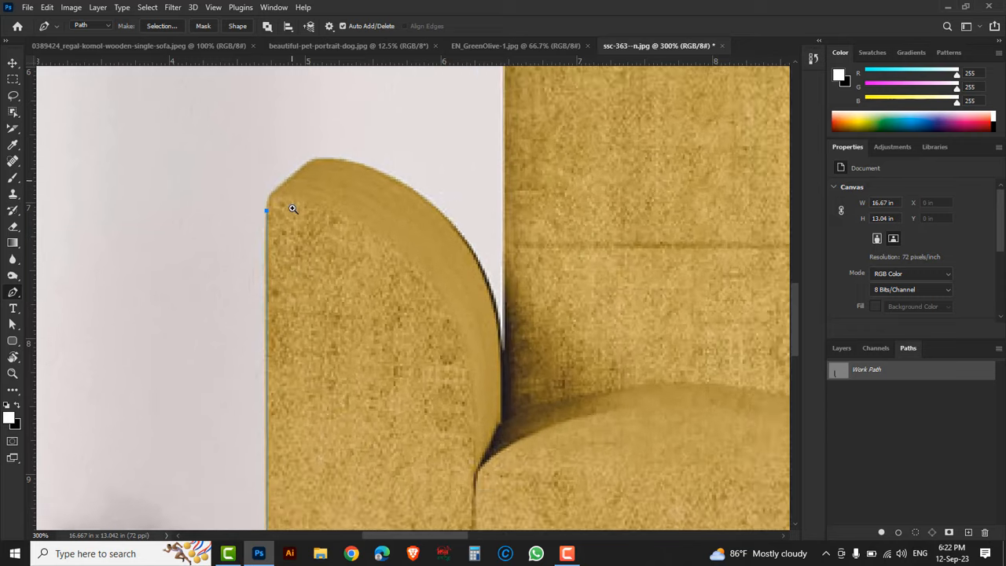
{"action": "left_click_drag", "start_coordinate": [271, 192], "coordinate": [279, 182]}
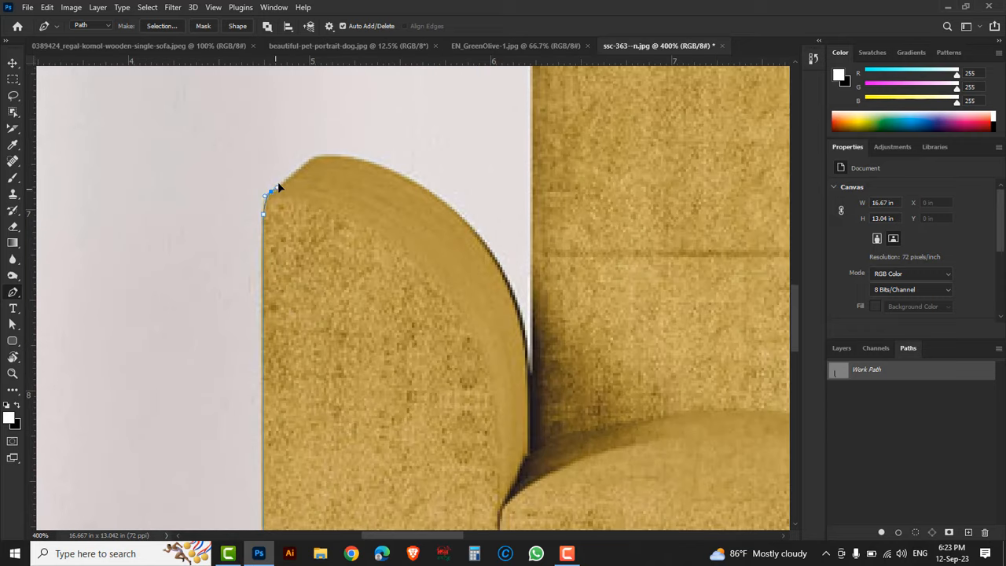
{"action": "left_click", "coordinate": [308, 162]}
Step: Trace the left armrest's curved top down to the backrest, ending in a corner point without an outgoing handle
{"action": "left_click_drag", "start_coordinate": [351, 157], "coordinate": [375, 164]}
{"action": "key", "text": "ctrl+z"}
{"action": "left_click_drag", "start_coordinate": [368, 166], "coordinate": [391, 168]}
{"action": "left_click_drag", "start_coordinate": [530, 389], "coordinate": [546, 469]}
{"action": "left_click_drag", "start_coordinate": [514, 307], "coordinate": [535, 232]}
{"action": "left_click_drag", "start_coordinate": [554, 320], "coordinate": [524, 217]}
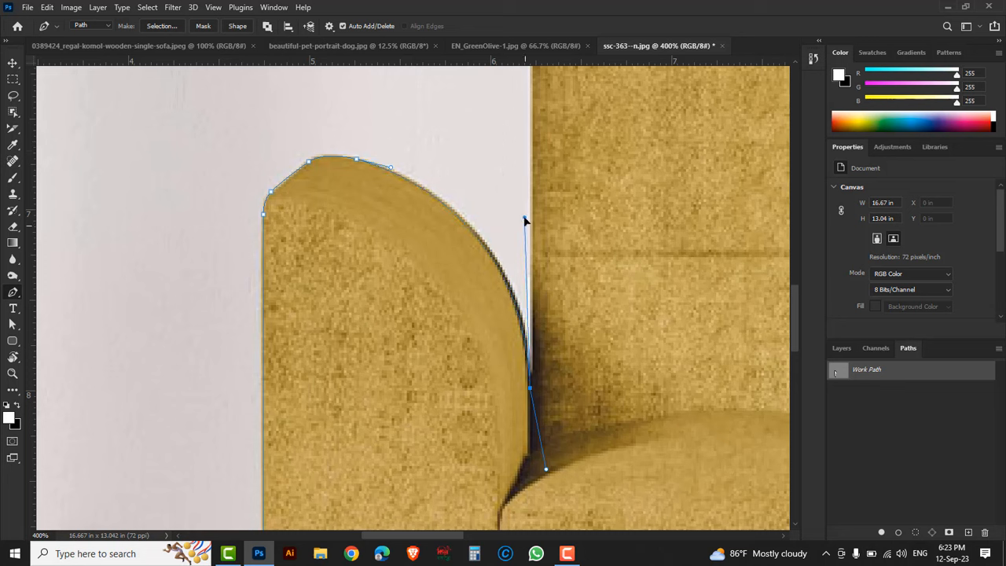
{"action": "left_click", "coordinate": [531, 393], "text": "alt"}
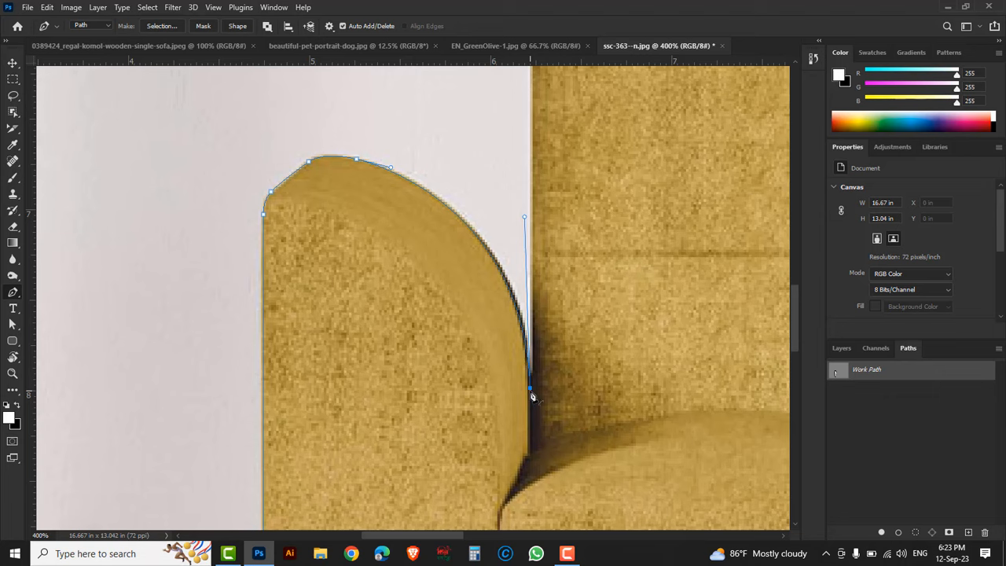
Step: Trace the backrest's left edge upward from the armrest junction to just below its upper corner
{"action": "left_click", "coordinate": [547, 329], "text": "alt"}
{"action": "left_click", "coordinate": [547, 328], "text": "alt"}
{"action": "left_click_drag", "start_coordinate": [591, 198], "coordinate": [497, 307]}
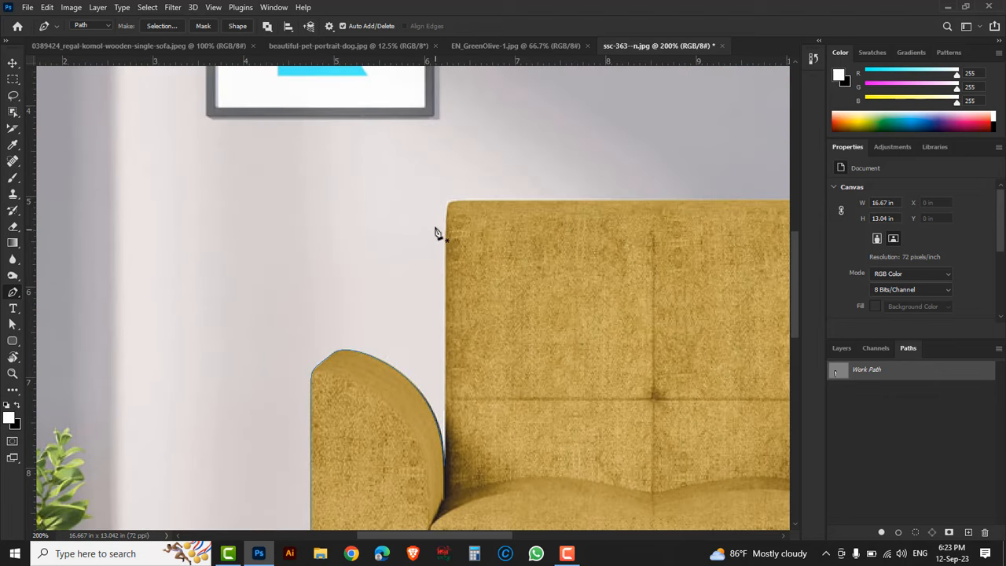
{"action": "left_click", "coordinate": [447, 222]}
{"action": "left_click", "coordinate": [464, 213], "text": "ctrl"}
{"action": "left_click_drag", "start_coordinate": [485, 373], "coordinate": [485, 272]}
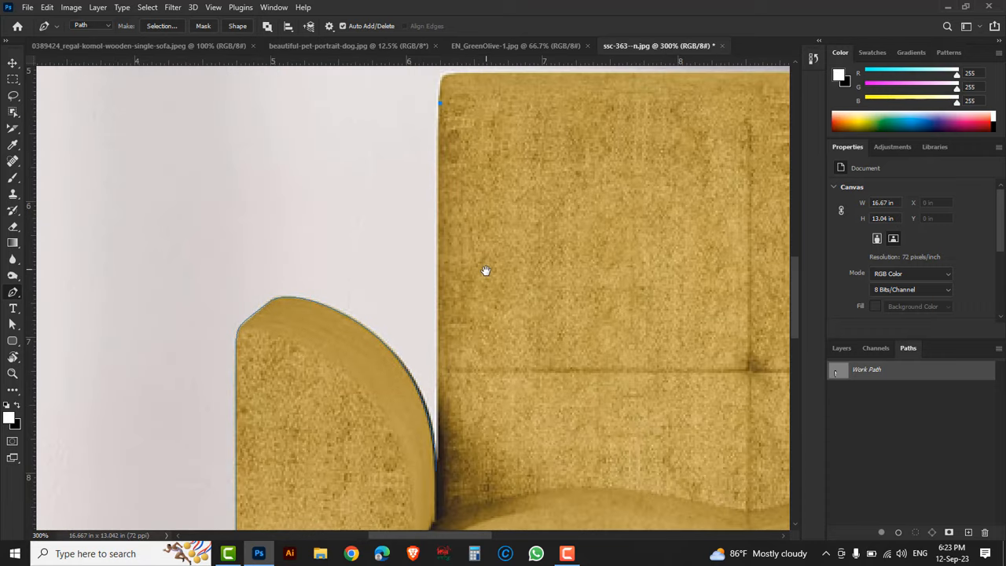
{"action": "left_click", "coordinate": [438, 479]}
{"action": "left_click_drag", "start_coordinate": [467, 209], "coordinate": [473, 276]}
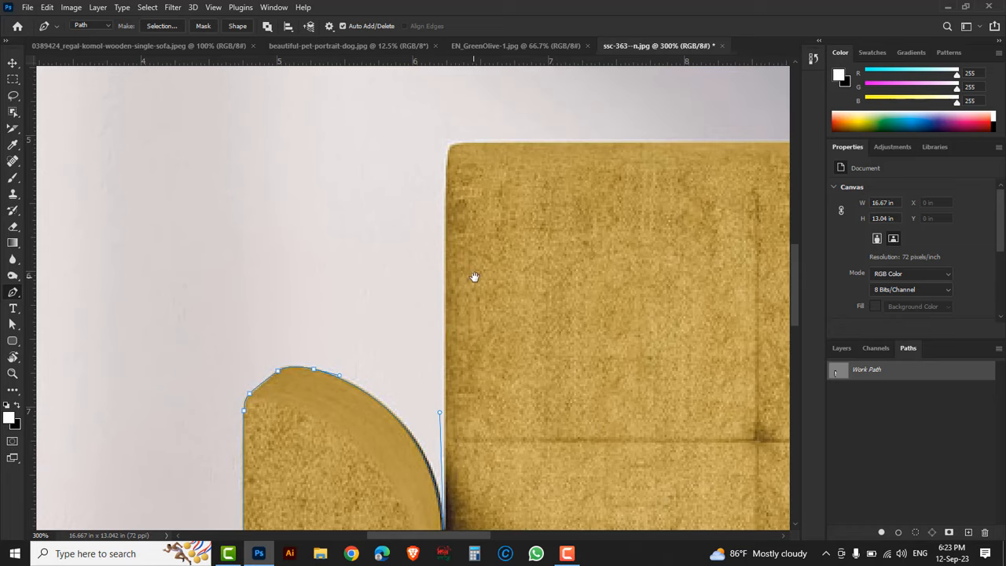
{"action": "left_click", "coordinate": [446, 207]}
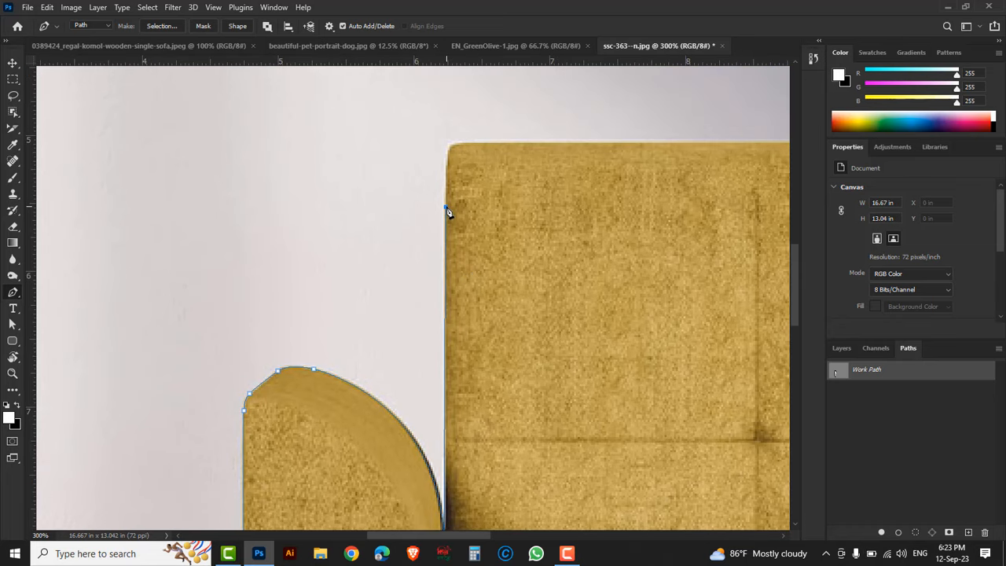
Step: Round the backrest's upper-left corner and extend the path along the top edge to the opposite corner
{"action": "left_click", "coordinate": [479, 161], "text": "ctrl"}
{"action": "left_click", "coordinate": [437, 164]}
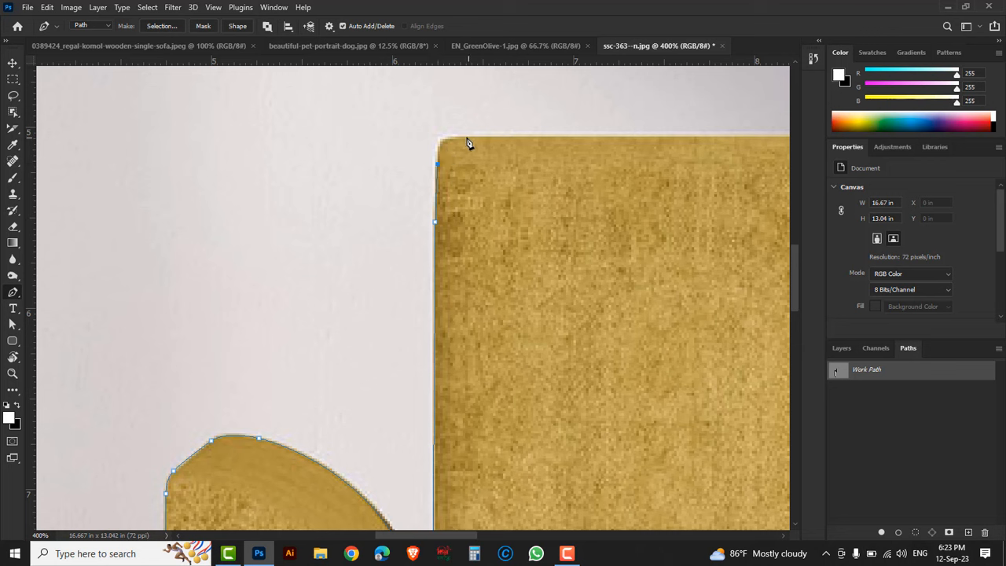
{"action": "left_click_drag", "start_coordinate": [496, 139], "coordinate": [500, 138]}
{"action": "left_click_drag", "start_coordinate": [494, 218], "coordinate": [277, 217]}
{"action": "left_click_drag", "start_coordinate": [581, 218], "coordinate": [327, 218]}
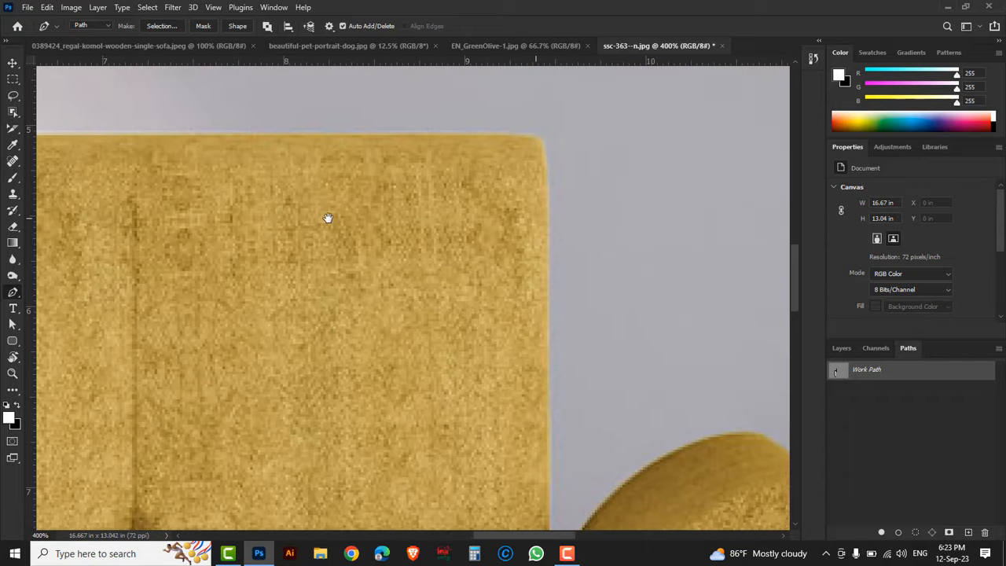
{"action": "left_click", "coordinate": [511, 135]}
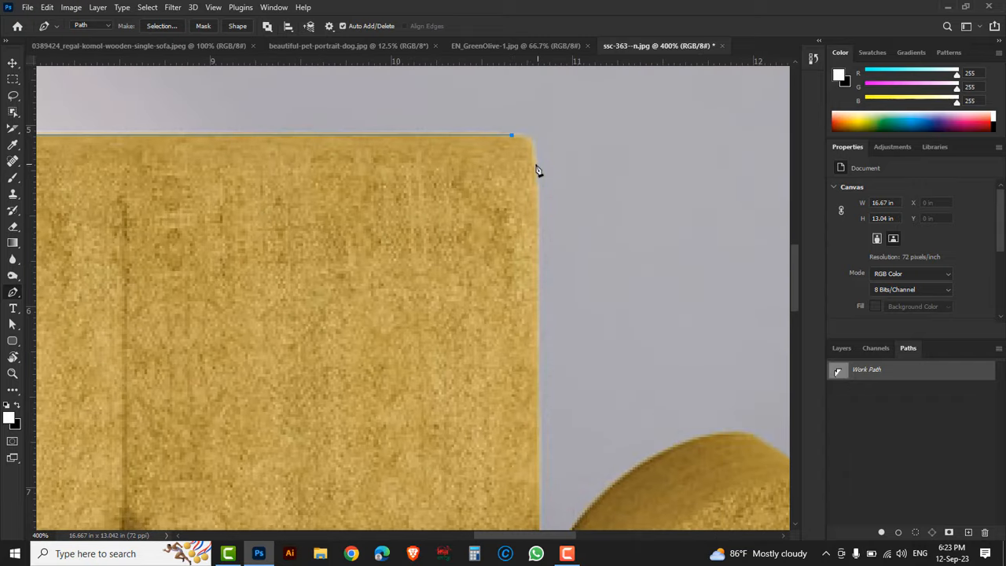
Step: Curve the path around the backrest's upper-right corner and down its right edge to the armrest junction
{"action": "left_click_drag", "start_coordinate": [537, 176], "coordinate": [537, 207]}
{"action": "scroll", "coordinate": [540, 314], "scroll_direction": "down", "scroll_amount": 3}
{"action": "left_click", "coordinate": [539, 429]}
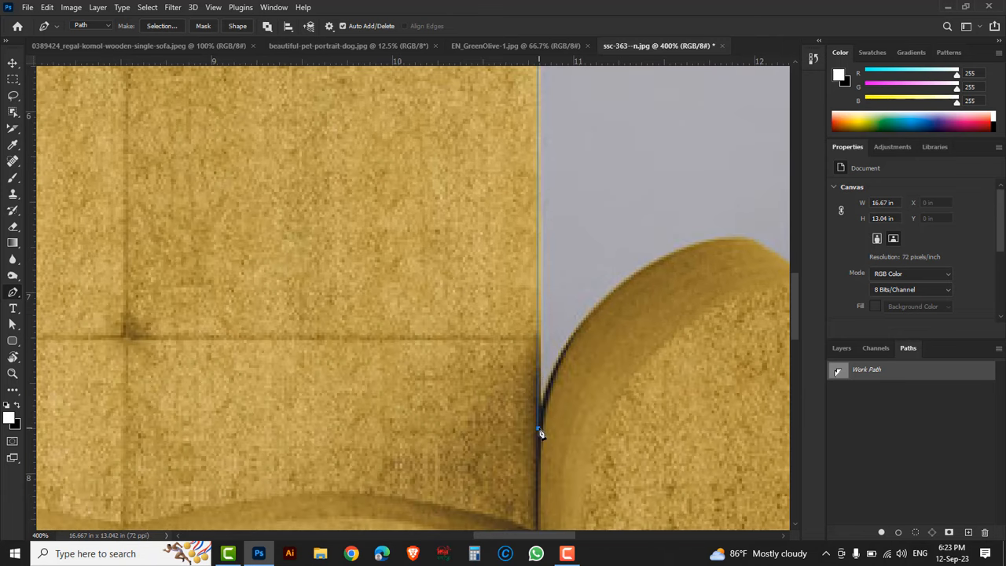
Step: Trace the right armrest's curved top and slanted edge to its outer upper corner
{"action": "scroll", "coordinate": [438, 353], "scroll_direction": "right", "scroll_amount": 3}
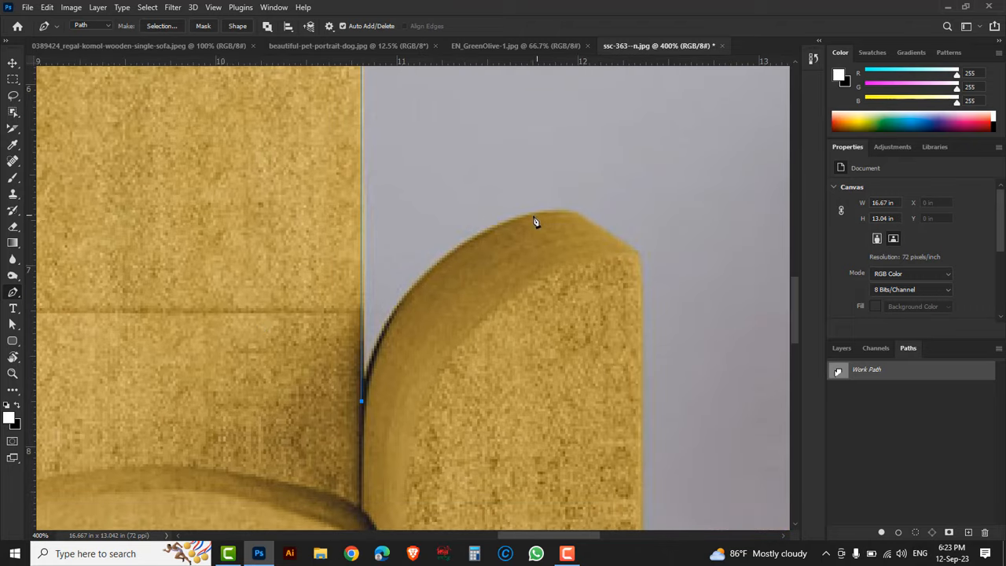
{"action": "left_click_drag", "start_coordinate": [553, 213], "coordinate": [720, 188]}
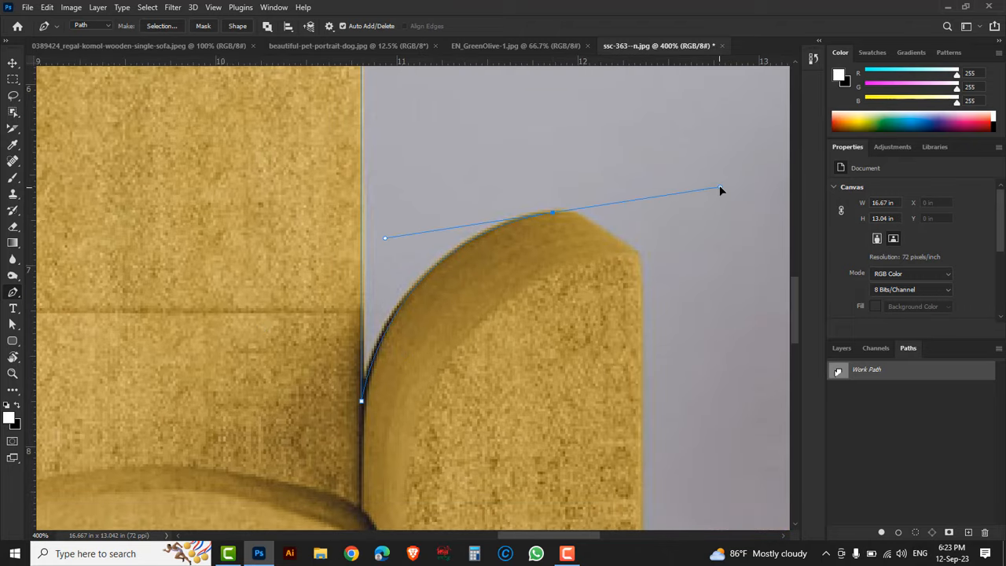
{"action": "left_click", "coordinate": [553, 213], "text": "alt"}
{"action": "left_click_drag", "start_coordinate": [585, 221], "coordinate": [597, 228]}
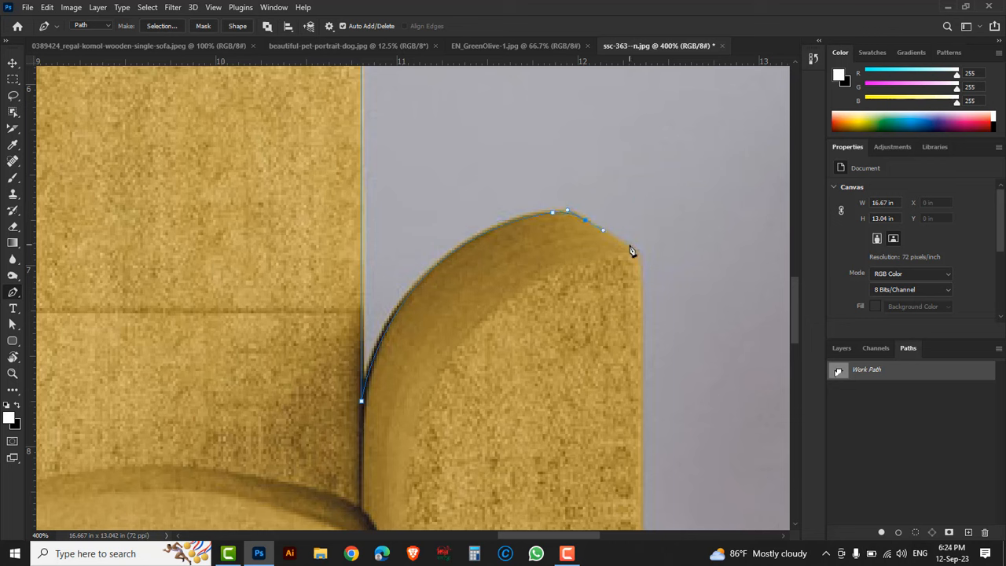
{"action": "left_click", "coordinate": [627, 246]}
Step: Continue the path down the right armrest's outer side and around its lower corner to the front leg
{"action": "left_click_drag", "start_coordinate": [640, 283], "coordinate": [641, 293]}
{"action": "left_click_drag", "start_coordinate": [616, 471], "coordinate": [634, 206]}
{"action": "left_click_drag", "start_coordinate": [613, 442], "coordinate": [606, 296]}
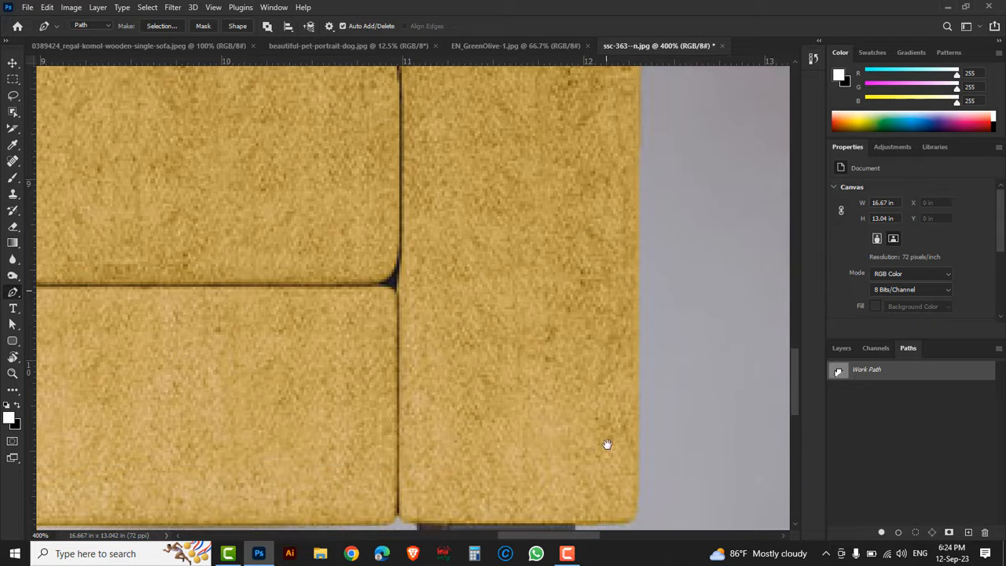
{"action": "left_click_drag", "start_coordinate": [606, 443], "coordinate": [606, 332]}
{"action": "left_click", "coordinate": [634, 378]}
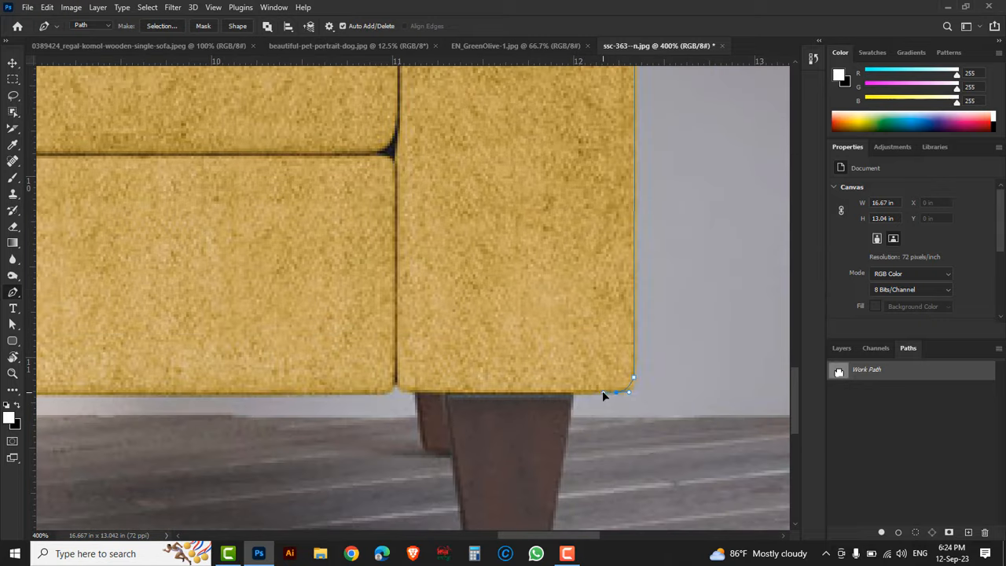
{"action": "left_click", "coordinate": [575, 394]}
Step: Outline the right front leg and the rear leg behind it back up to the sofa's underside
{"action": "scroll", "coordinate": [571, 334], "scroll_direction": "down", "scroll_amount": 5}
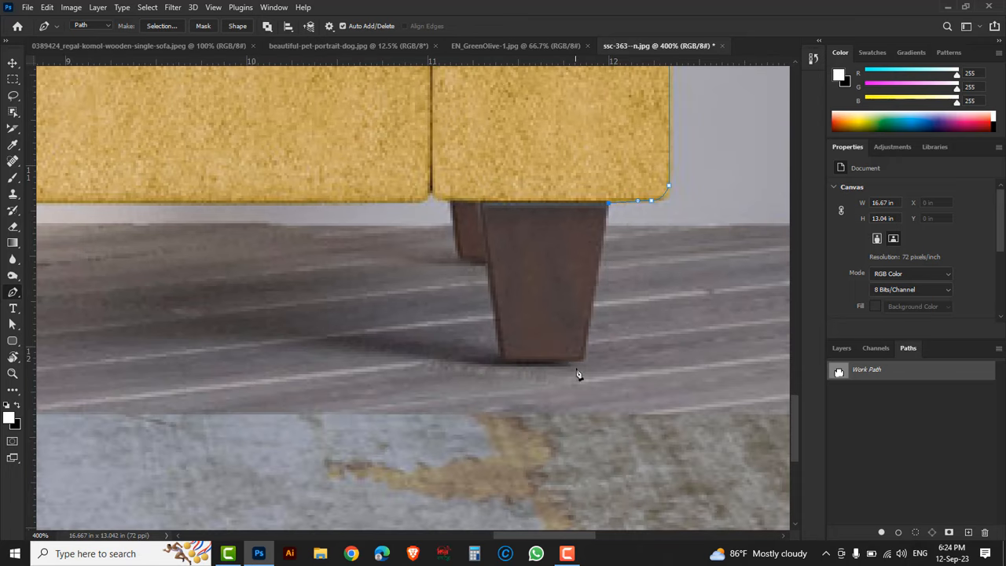
{"action": "left_click", "coordinate": [583, 361]}
{"action": "left_click", "coordinate": [502, 361]}
{"action": "left_click", "coordinate": [488, 263]}
{"action": "left_click", "coordinate": [462, 261]}
{"action": "left_click", "coordinate": [450, 205]}
Step: Trace the notch at the right seam and the sofa's bottom edge across to the left seam notch
{"action": "left_click_drag", "start_coordinate": [404, 208], "coordinate": [645, 269]}
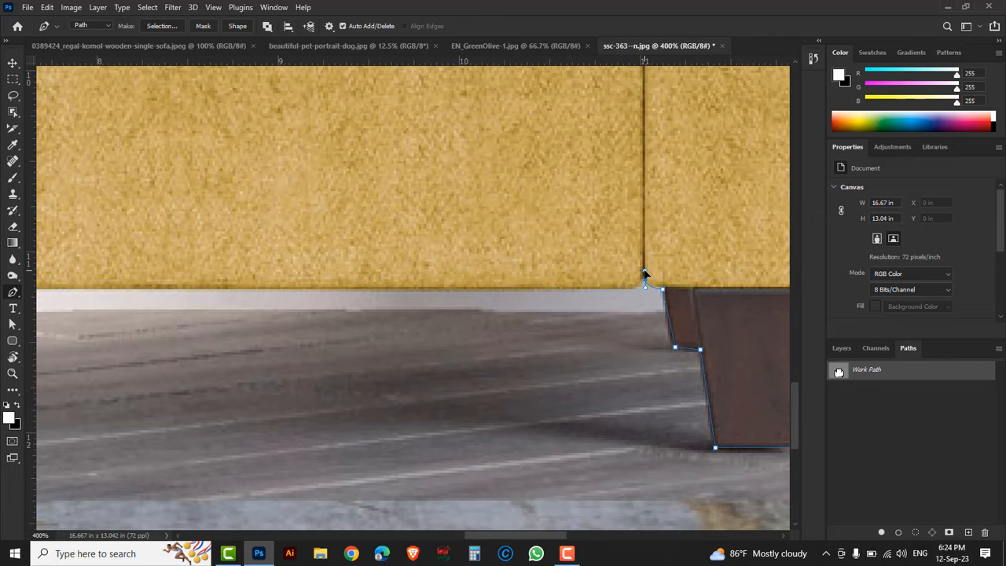
{"action": "left_click", "coordinate": [644, 280], "text": "alt"}
{"action": "left_click_drag", "start_coordinate": [628, 290], "coordinate": [622, 289]}
{"action": "left_click_drag", "start_coordinate": [229, 285], "coordinate": [673, 294]}
{"action": "left_click_drag", "start_coordinate": [202, 298], "coordinate": [189, 281]}
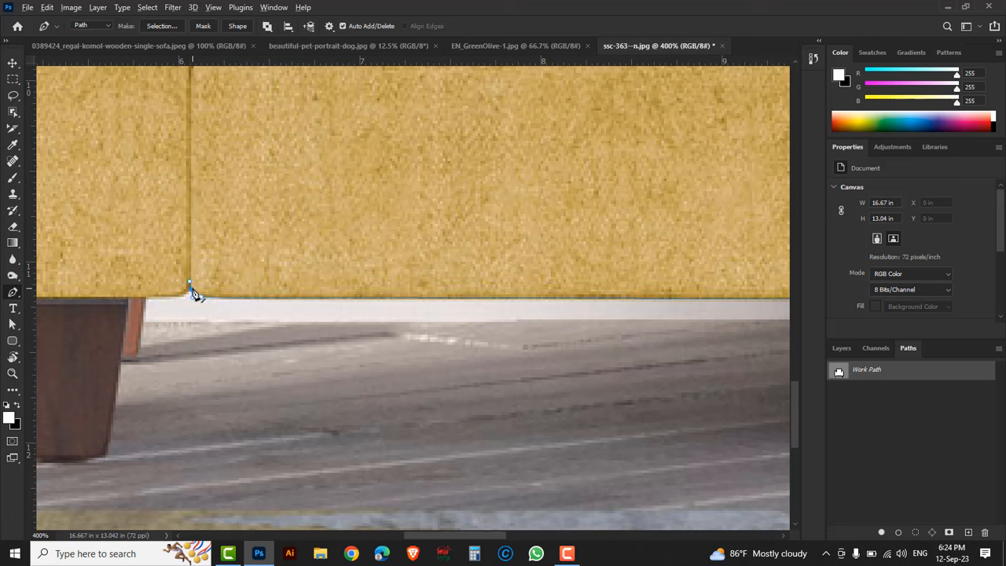
Step: Outline the left rear and front legs and close the path at its starting point
{"action": "left_click", "coordinate": [168, 297]}
{"action": "left_click", "coordinate": [145, 299]}
{"action": "left_click_drag", "start_coordinate": [132, 370], "coordinate": [355, 306]}
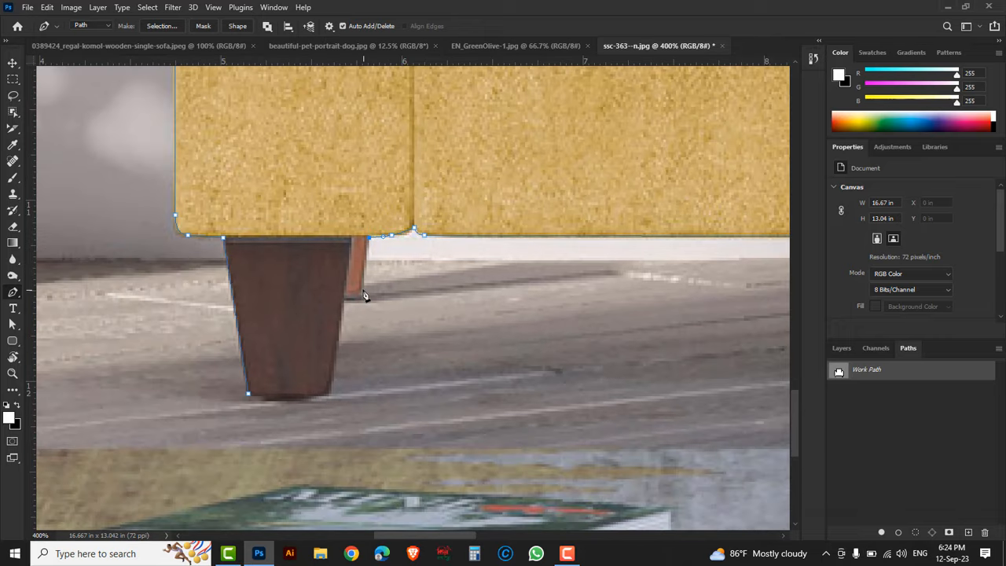
{"action": "left_click", "coordinate": [361, 297]}
{"action": "left_click_drag", "start_coordinate": [247, 394], "coordinate": [217, 386]}
Step: Save the work path under the name "furniture path" and load it as a selection
{"action": "left_click", "coordinate": [494, 317], "text": "alt"}
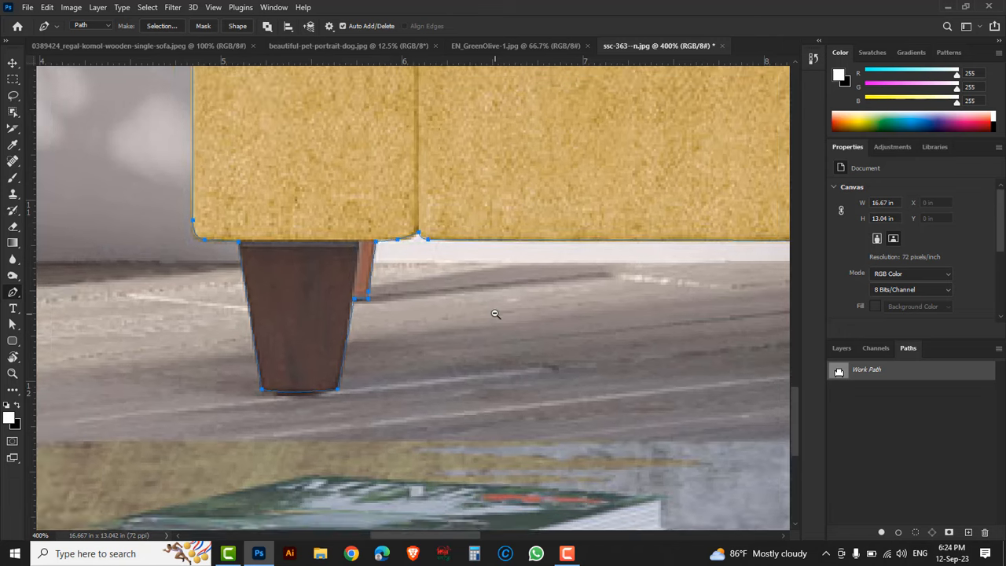
{"action": "left_click", "coordinate": [496, 316], "text": "alt"}
{"action": "left_click", "coordinate": [497, 315], "text": "alt"}
{"action": "left_click", "coordinate": [498, 316], "text": "alt"}
{"action": "left_click", "coordinate": [579, 258]}
{"action": "left_click_drag", "start_coordinate": [617, 200], "coordinate": [526, 307]}
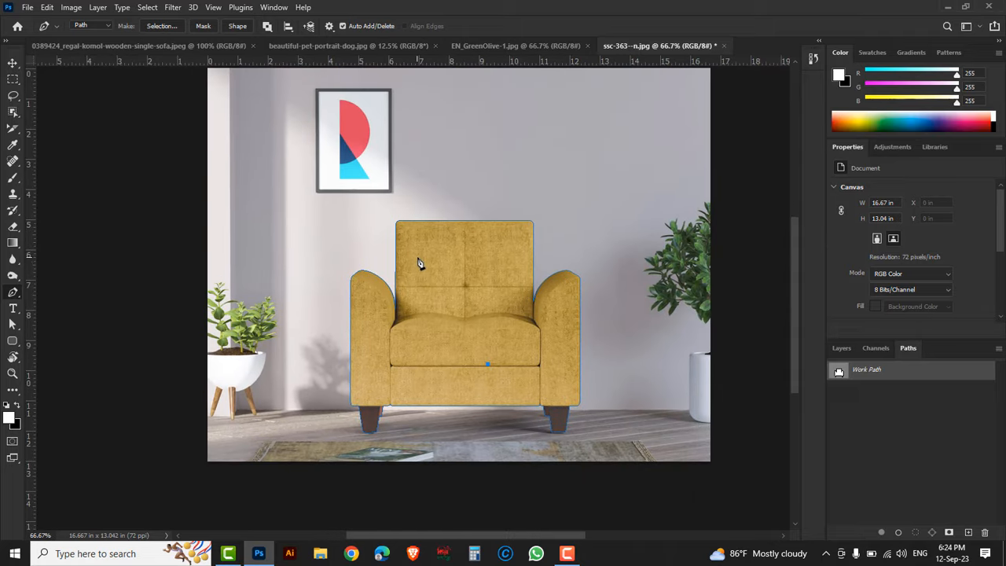
{"action": "double_click", "coordinate": [909, 378]}
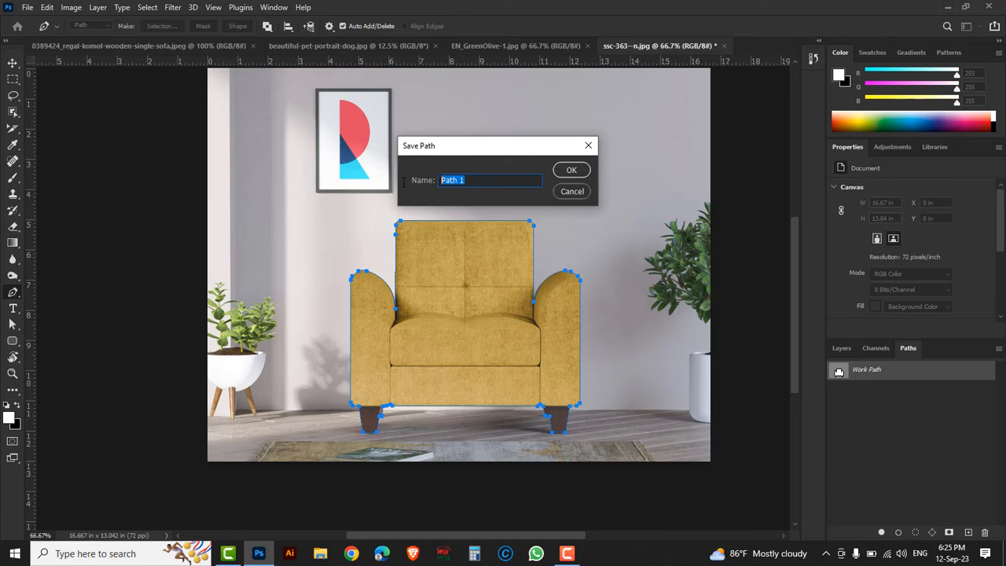
{"action": "type", "text": "furniture p"}
{"action": "left_click", "coordinate": [571, 171]}
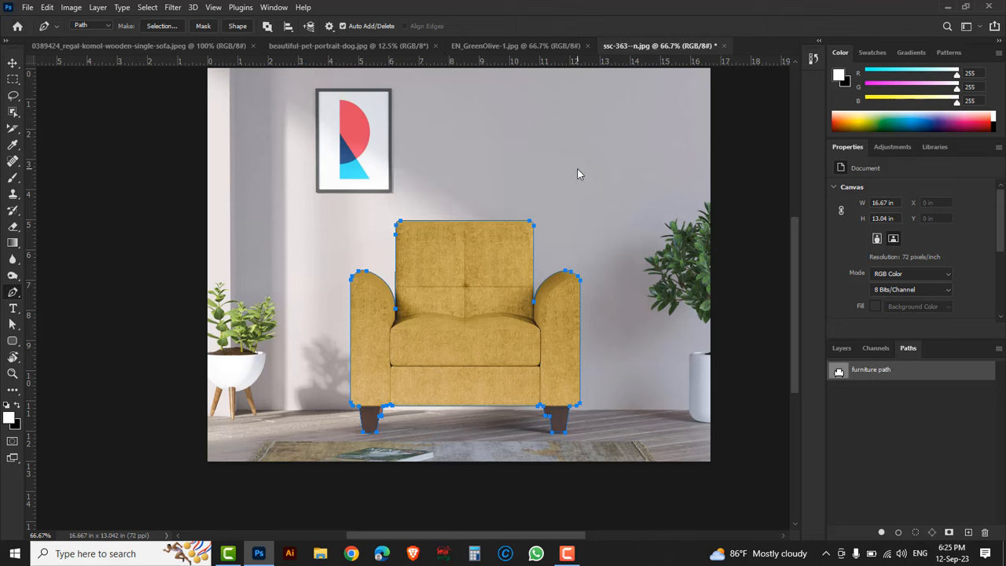
{"action": "key", "text": "ctrl+Return"}
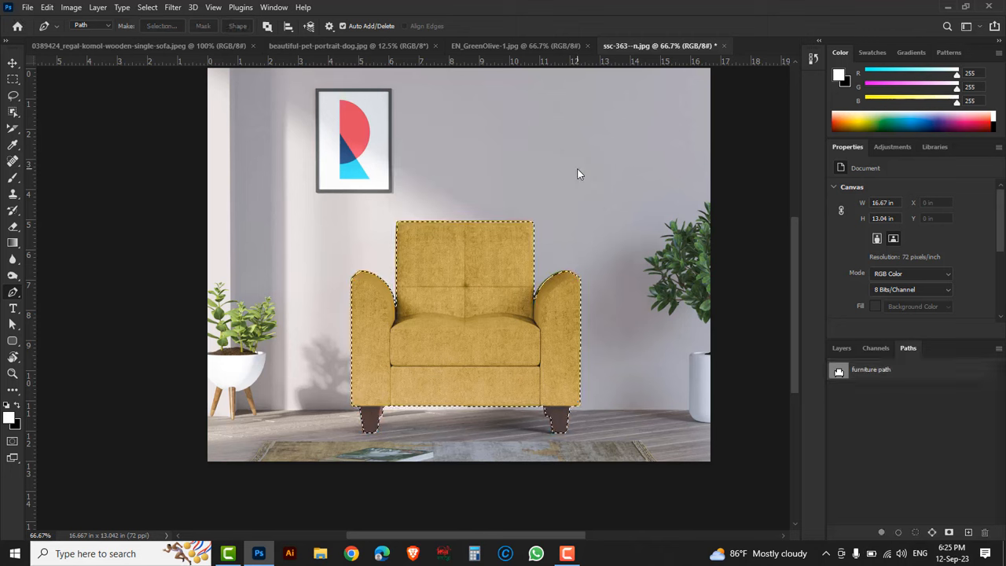
Step: Detach the Layers panel to float beside the sofa, collapse the docked panels, and make the floating panel taller
{"action": "left_click", "coordinate": [838, 347]}
{"action": "left_click_drag", "start_coordinate": [980, 346], "coordinate": [720, 149]}
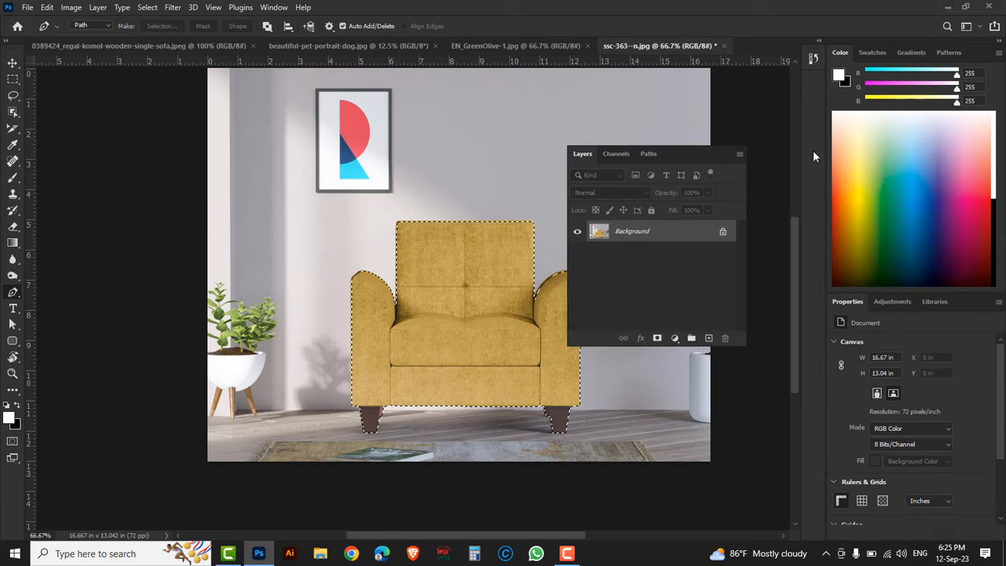
{"action": "left_click", "coordinate": [1000, 40]}
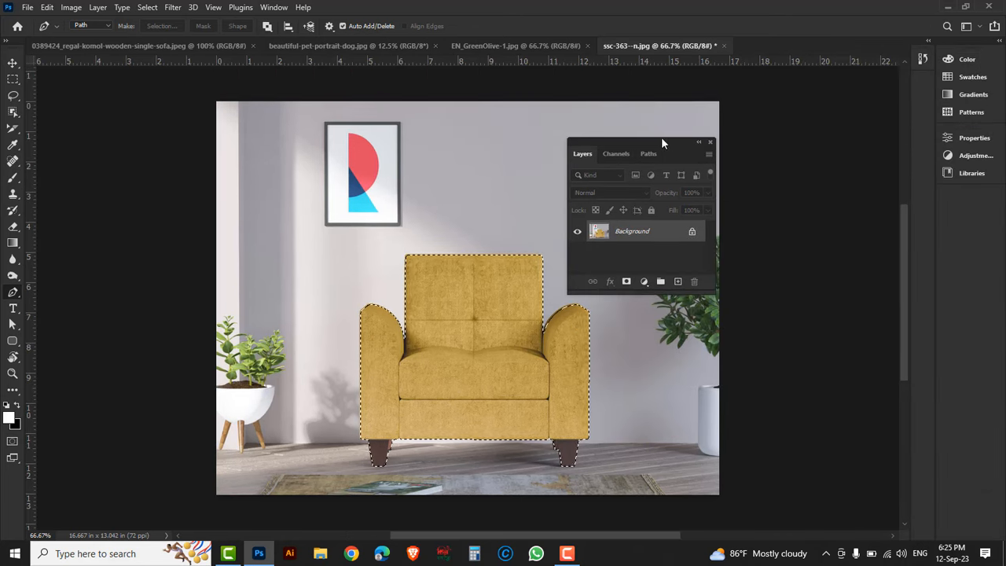
{"action": "left_click_drag", "start_coordinate": [660, 142], "coordinate": [788, 137]}
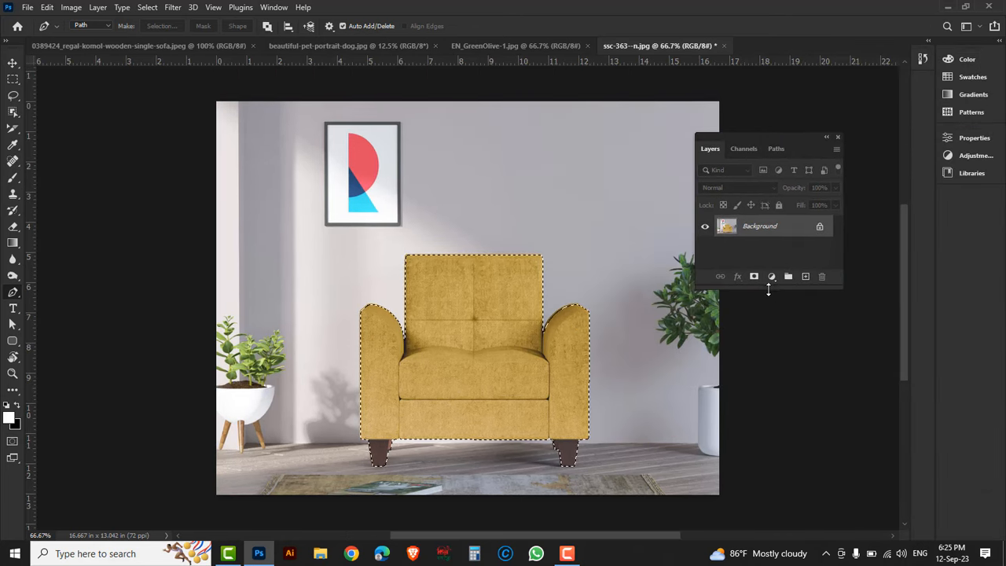
{"action": "left_click_drag", "start_coordinate": [769, 290], "coordinate": [772, 417]}
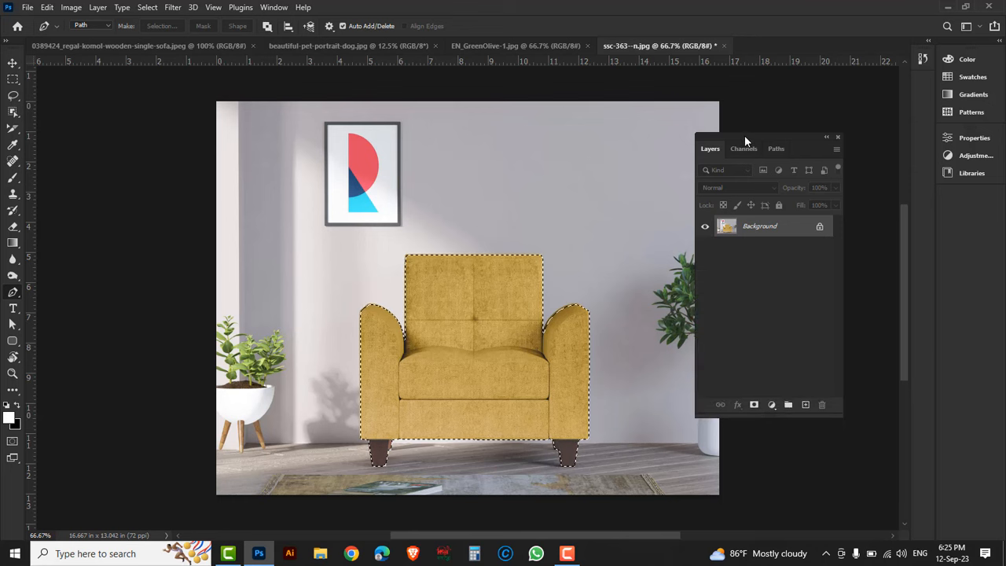
Step: Copy the selected sofa to a new layer, hide the Background layer, and shift the cutout up toward the canvas's upper-left area
{"action": "left_click_drag", "start_coordinate": [744, 142], "coordinate": [769, 149]}
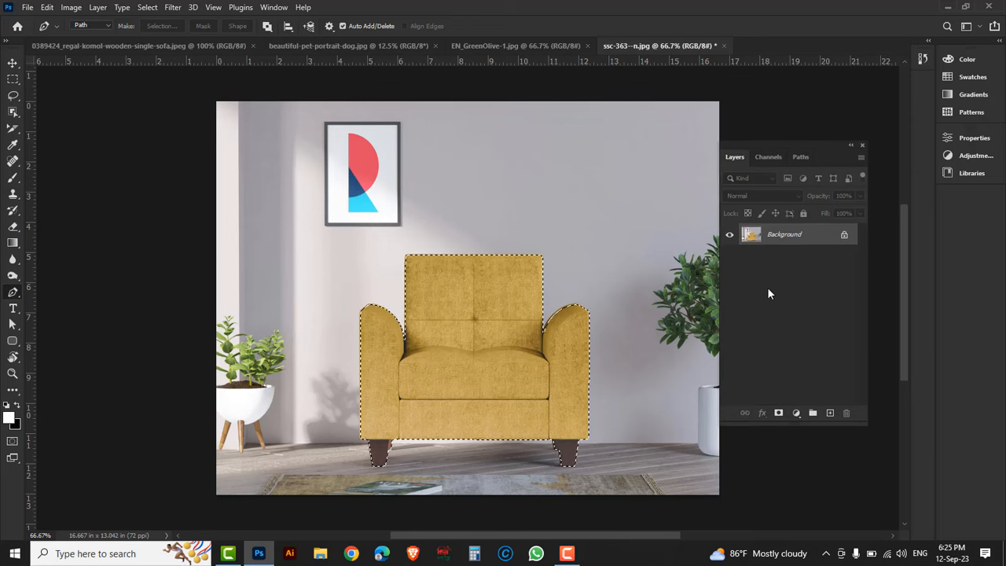
{"action": "key", "text": "ctrl+j"}
{"action": "left_click", "coordinate": [729, 257]}
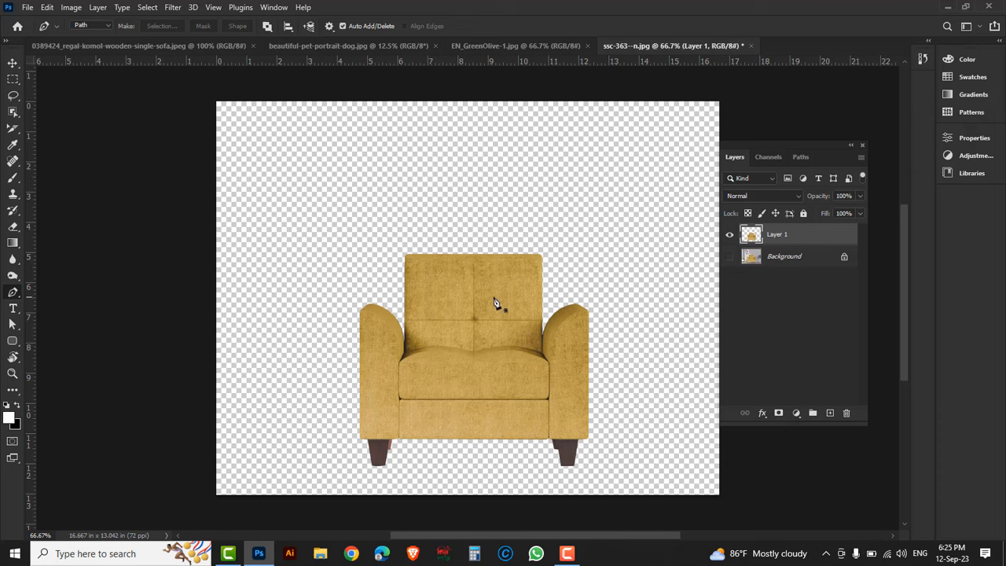
{"action": "left_click", "coordinate": [13, 63]}
{"action": "left_click_drag", "start_coordinate": [489, 374], "coordinate": [430, 297]}
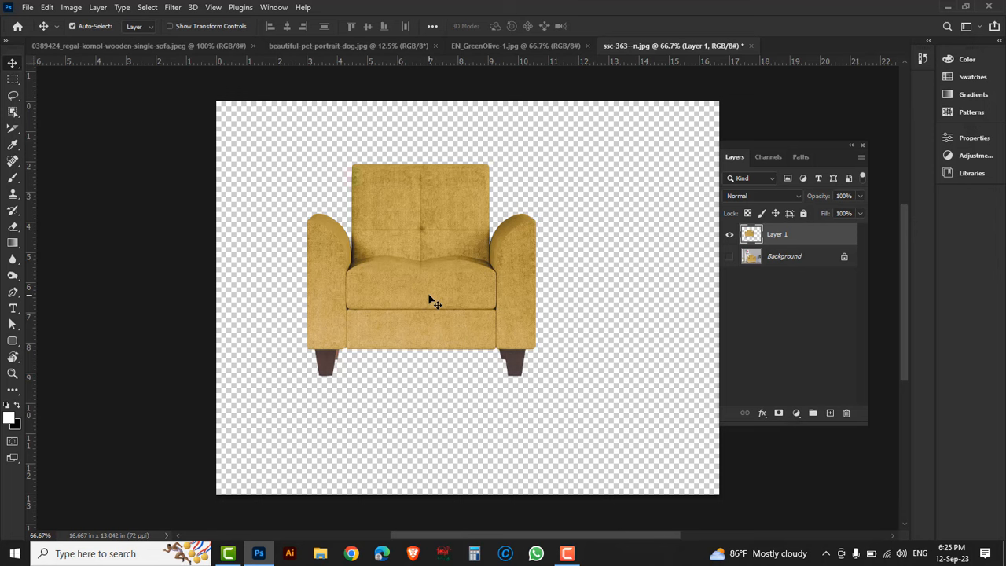
Step: Undo the sofa's move, the hiding of the Background layer, and the copy to a new layer
{"action": "key", "text": "ctrl+z"}
{"action": "key", "text": "ctrl+z"}
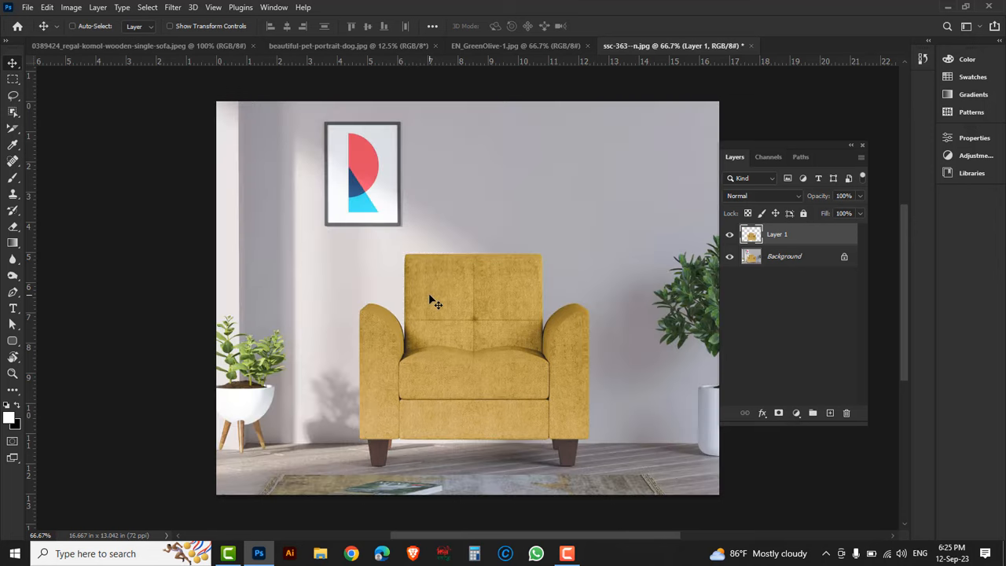
{"action": "key", "text": "ctrl+z"}
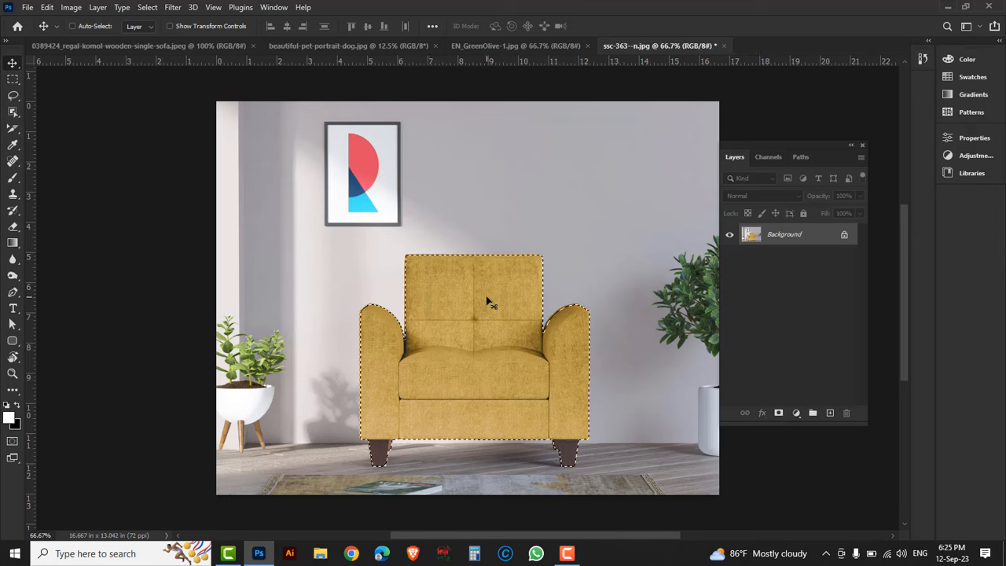
Step: Clear the selection and save the photo with its furniture path as a JPEG at quality 12, Baseline ("Standard")
{"action": "key", "text": "ctrl+d"}
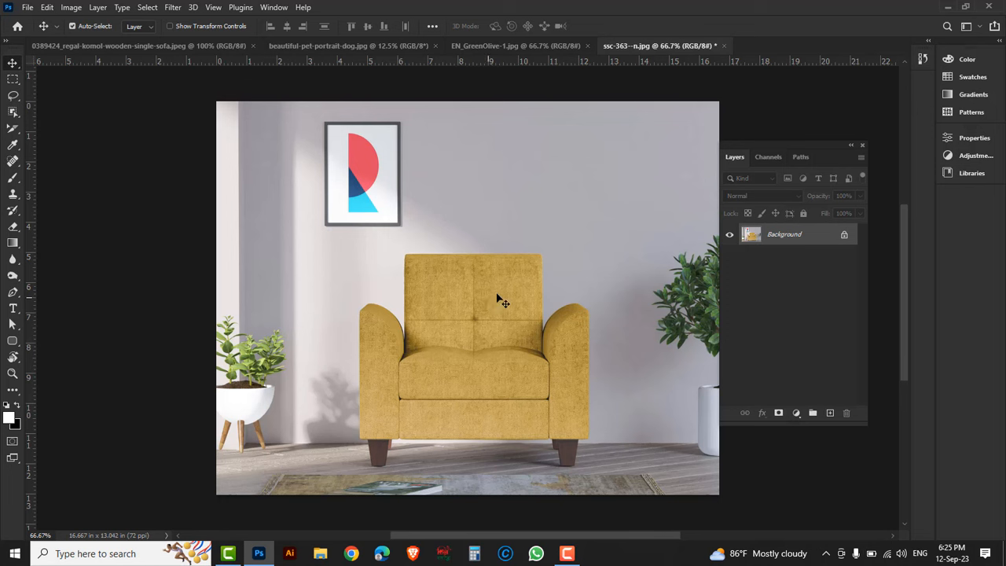
{"action": "left_click", "coordinate": [799, 157]}
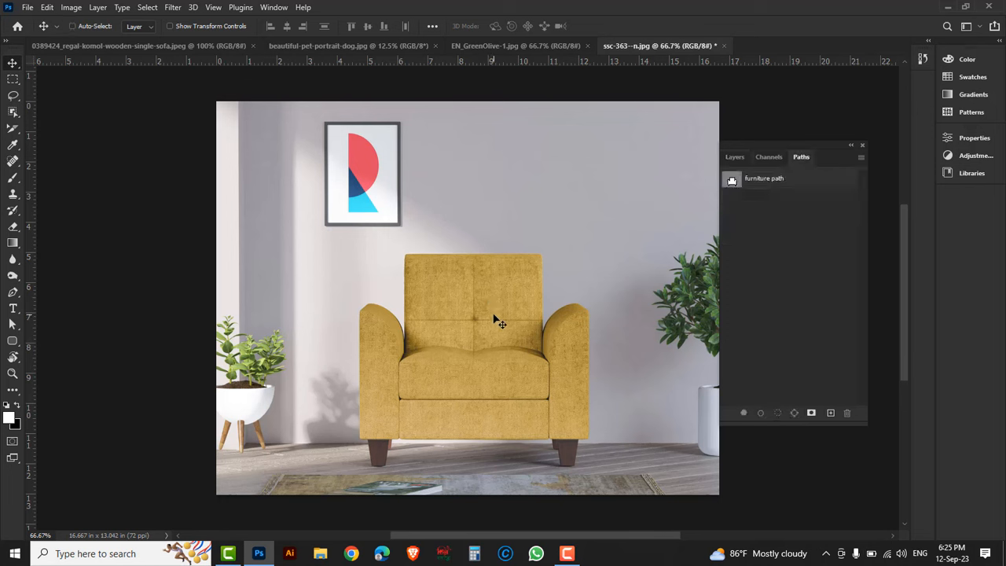
{"action": "key", "text": "ctrl+s"}
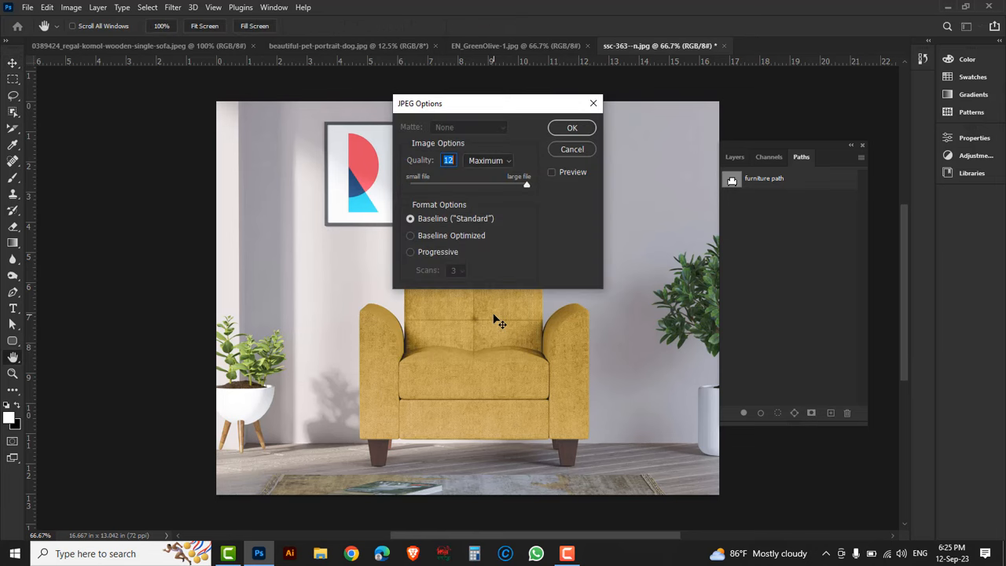
{"action": "left_click", "coordinate": [570, 148]}
{"action": "left_click", "coordinate": [26, 7]}
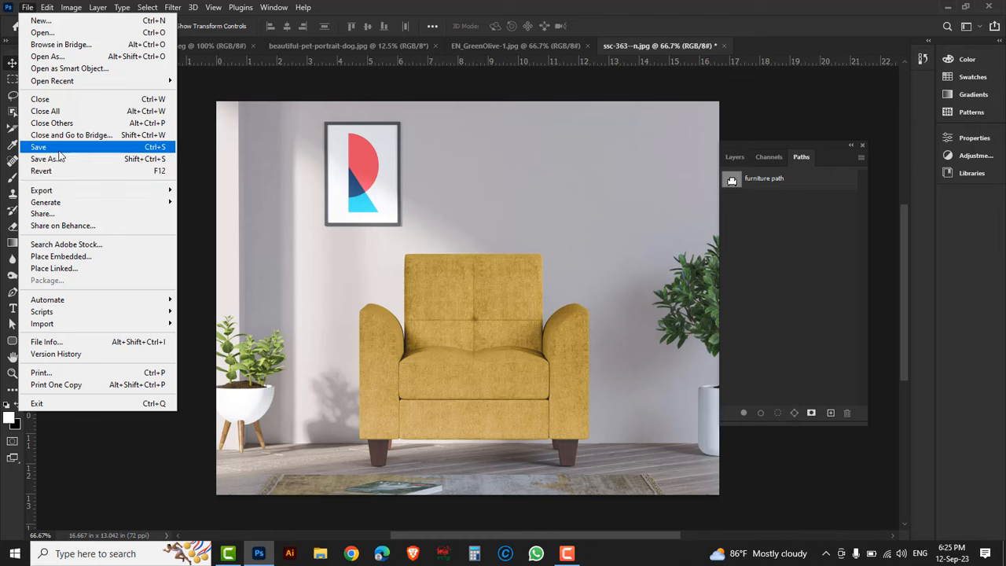
{"action": "left_click", "coordinate": [152, 149]}
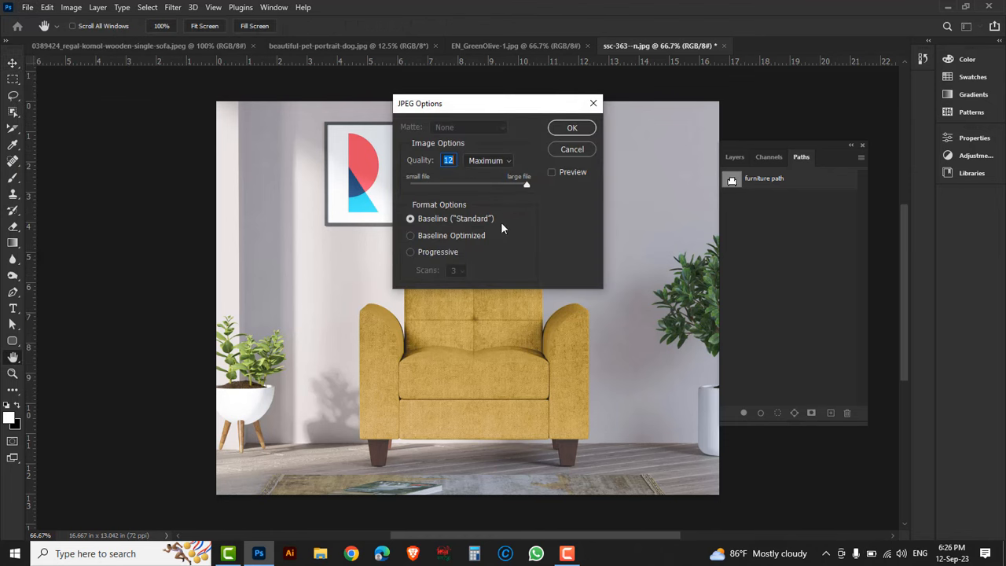
{"action": "left_click", "coordinate": [569, 128]}
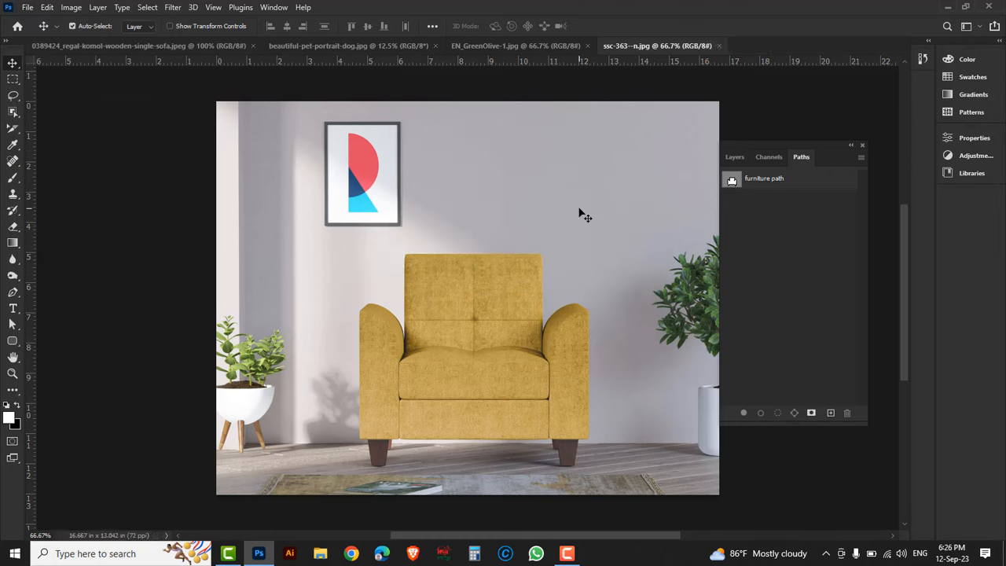
Step: Switch to the 0389424_regal-komol-wooden-single-sofa.jpeg document, show its layers, and select the sofa using the Object Selection tool in Rectangle mode
{"action": "left_click", "coordinate": [157, 47]}
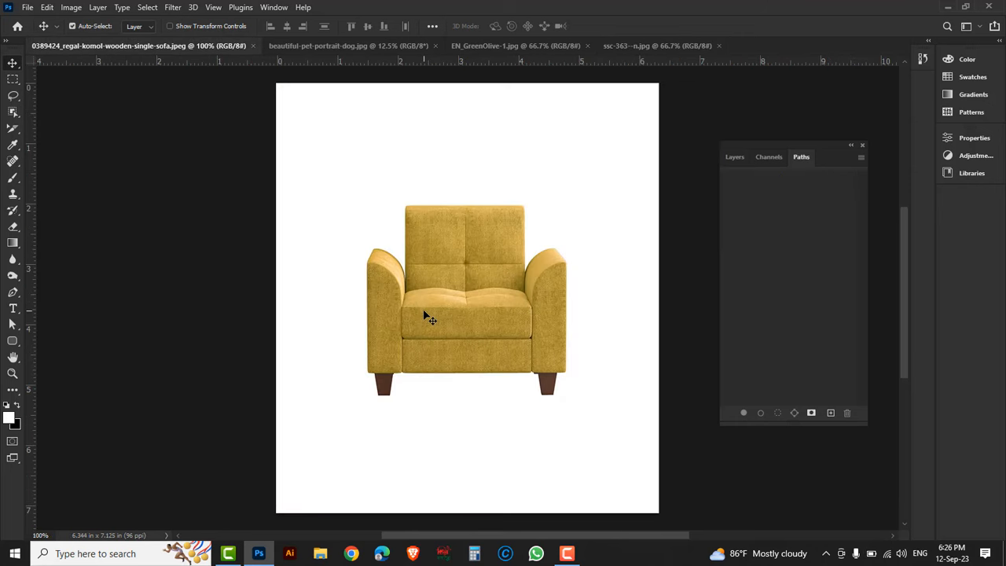
{"action": "left_click", "coordinate": [734, 157]}
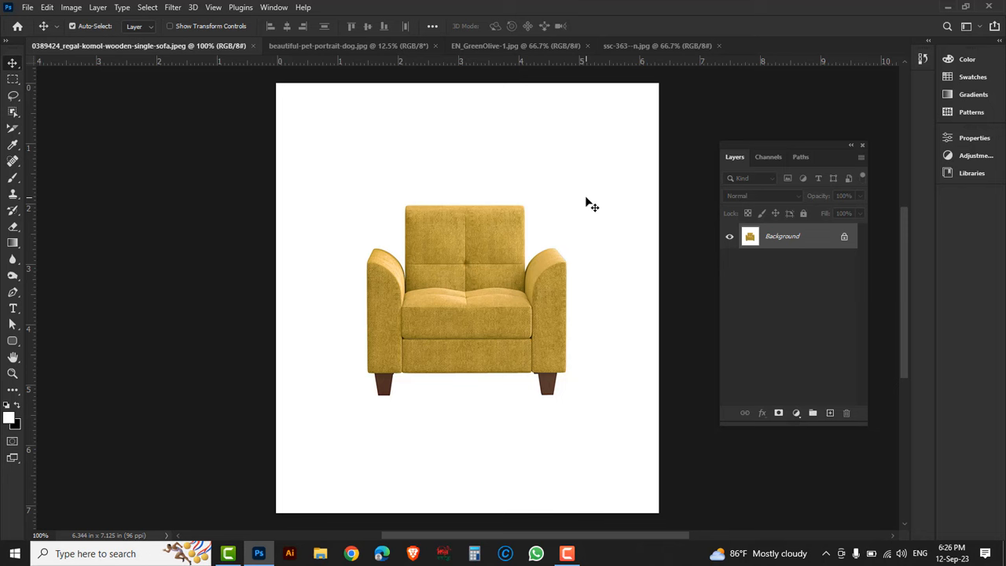
{"action": "left_click", "coordinate": [13, 113]}
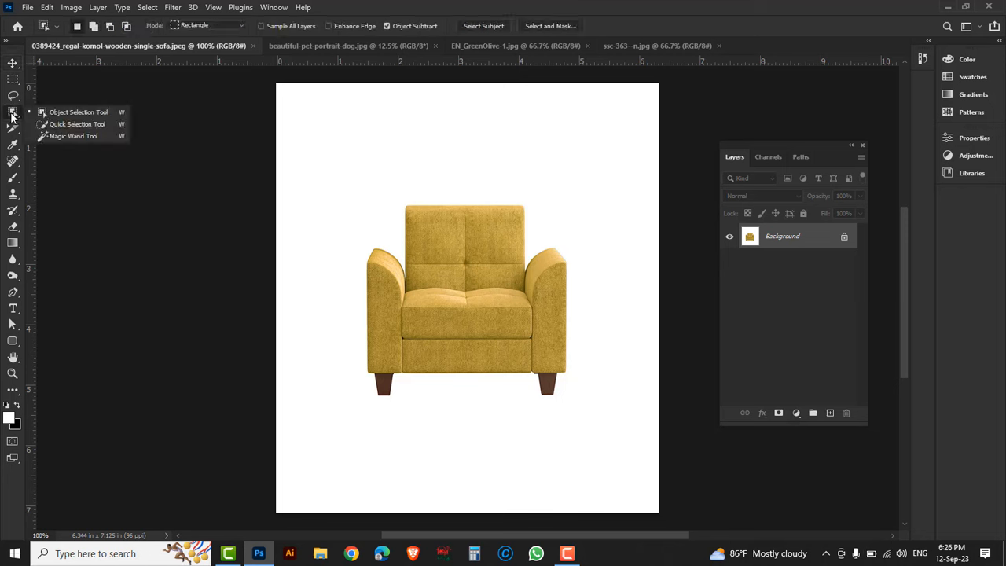
{"action": "left_click", "coordinate": [69, 116]}
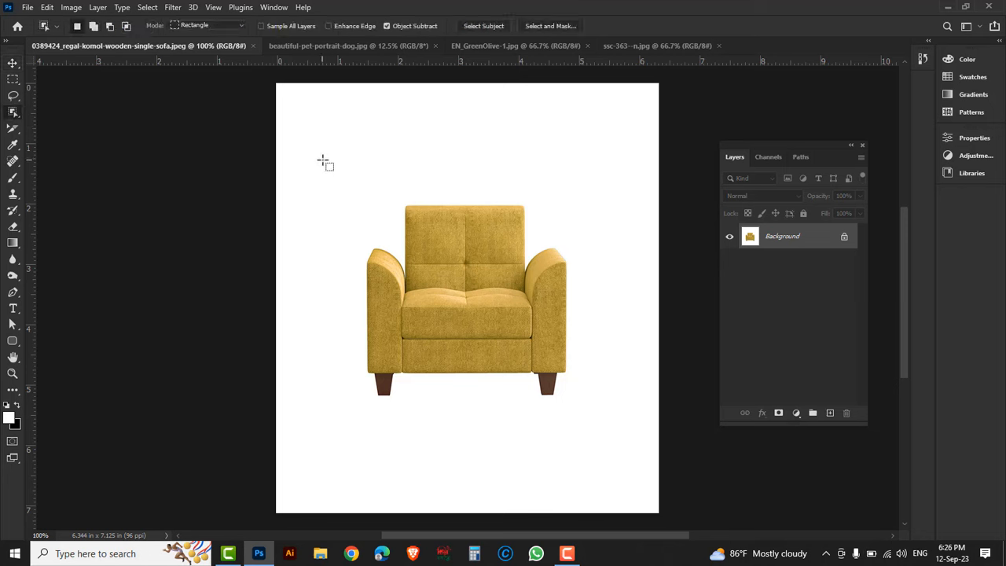
{"action": "left_click_drag", "start_coordinate": [322, 159], "coordinate": [601, 444]}
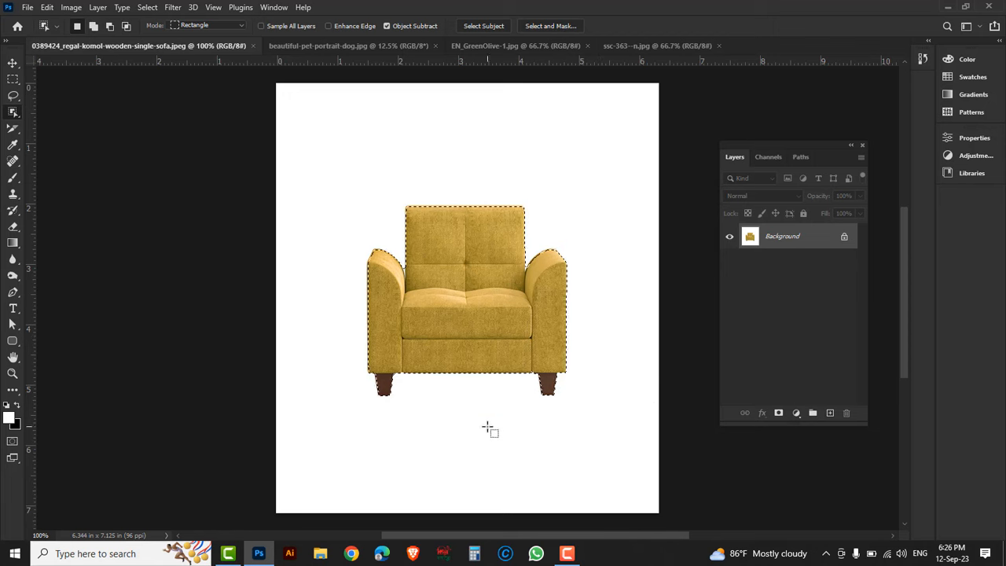
Step: Preview the selected sofa as a new layer with the Background layer hidden, undo the copy, and clear the selection
{"action": "key", "text": "ctrl+j"}
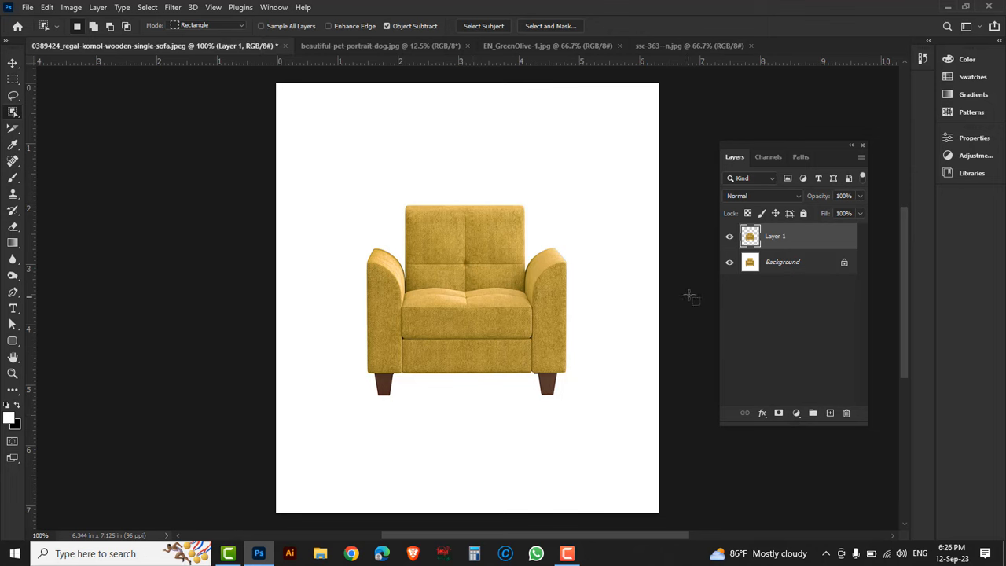
{"action": "left_click", "coordinate": [729, 262]}
{"action": "left_click", "coordinate": [730, 263]}
{"action": "key", "text": "ctrl+z"}
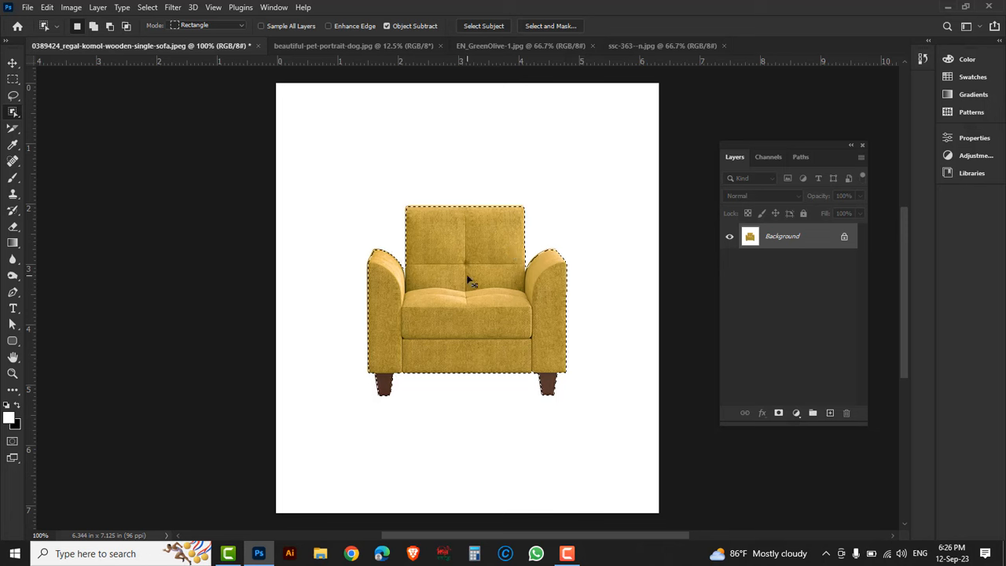
{"action": "left_click", "coordinate": [95, 143]}
Step: Select the white area around the sofa with the Quick Selection tool and invert the selection to the sofa
{"action": "right_click", "coordinate": [13, 113]}
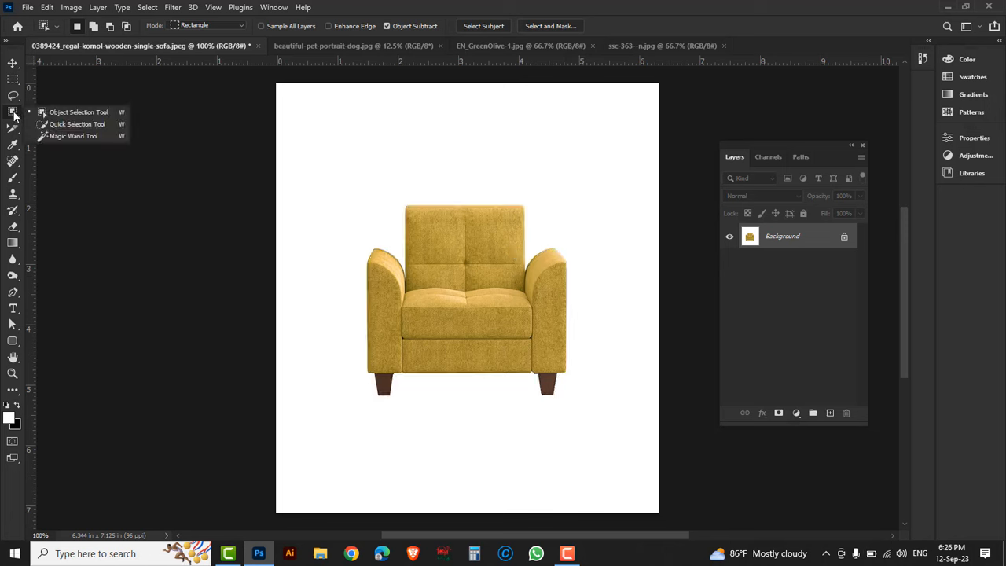
{"action": "left_click", "coordinate": [78, 126]}
{"action": "mouse_move", "coordinate": [411, 139]}
{"action": "left_mouse_down"}
{"action": "mouse_move", "coordinate": [315, 224]}
{"action": "mouse_move", "coordinate": [308, 417]}
{"action": "mouse_move", "coordinate": [514, 465]}
{"action": "left_mouse_up"}
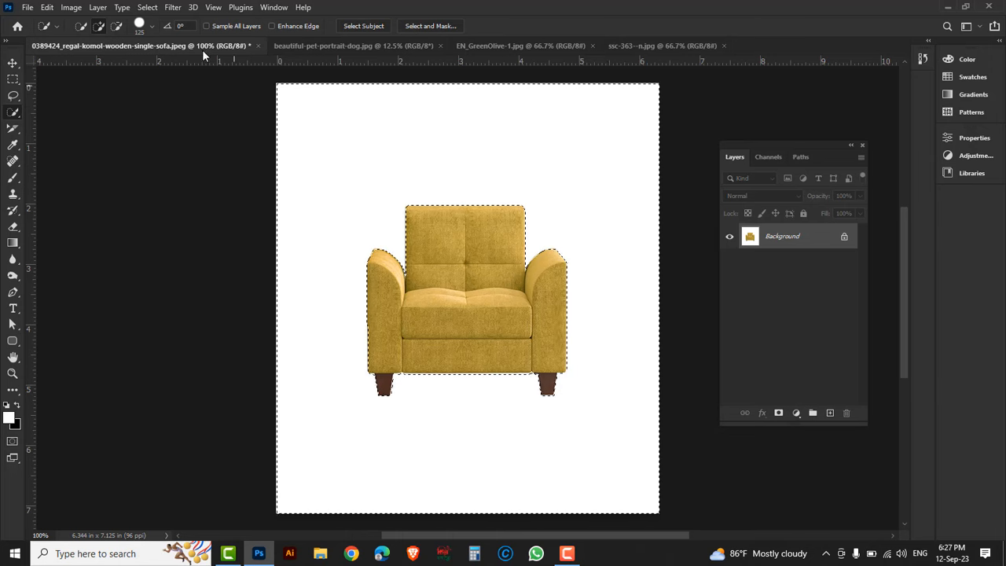
{"action": "left_click", "coordinate": [149, 7]}
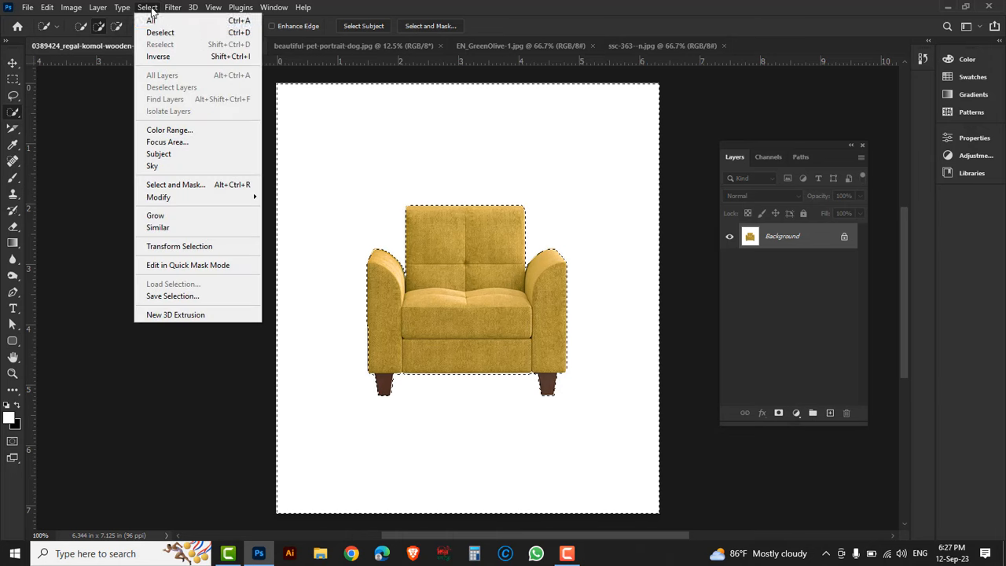
{"action": "left_click", "coordinate": [159, 57]}
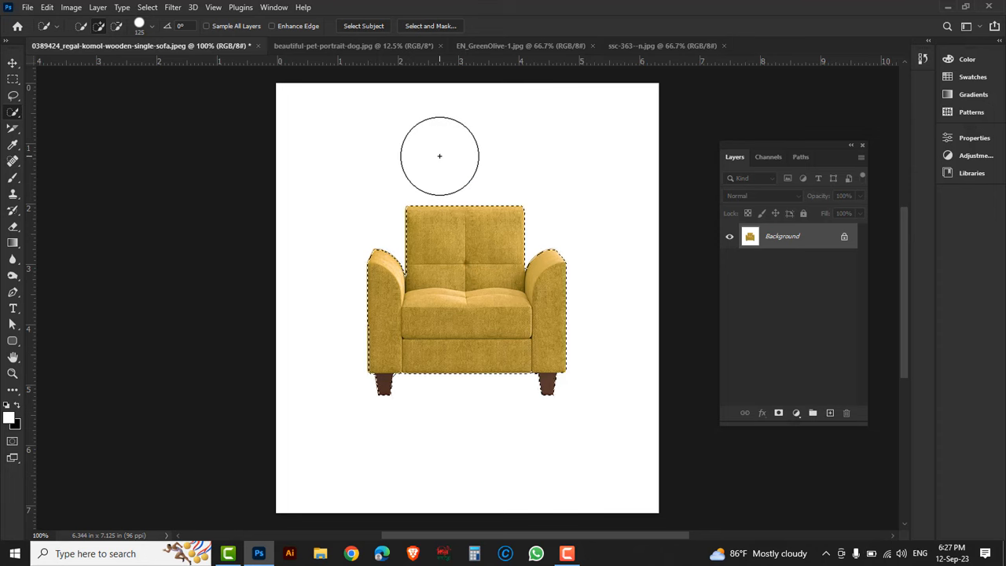
Step: Copy the selected sofa to a new layer and check the cutout by hiding and reshowing the Background layer
{"action": "key", "text": "ctrl+j"}
{"action": "left_click", "coordinate": [729, 266]}
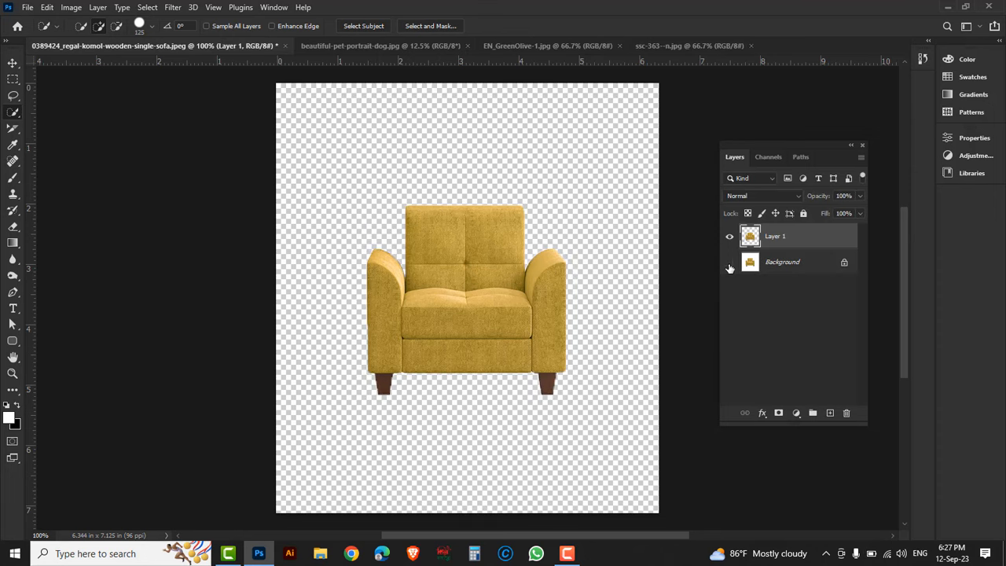
{"action": "left_click", "coordinate": [729, 265]}
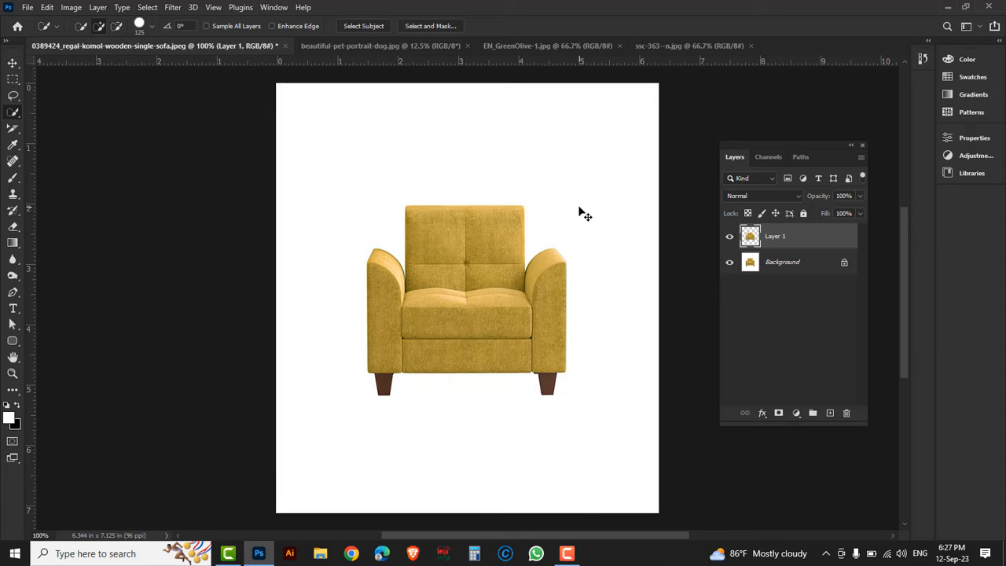
Step: Undo the visibility changes and the sofa layer copy, and clear the selection
{"action": "key", "text": "ctrl+z"}
{"action": "key", "text": "ctrl+z"}
{"action": "key", "text": "ctrl+z"}
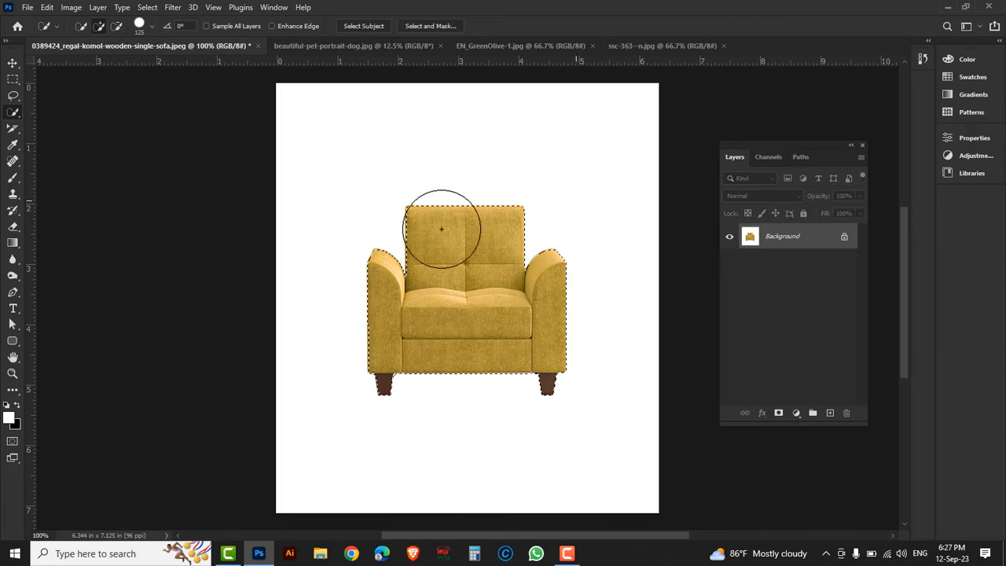
{"action": "key", "text": "ctrl+d"}
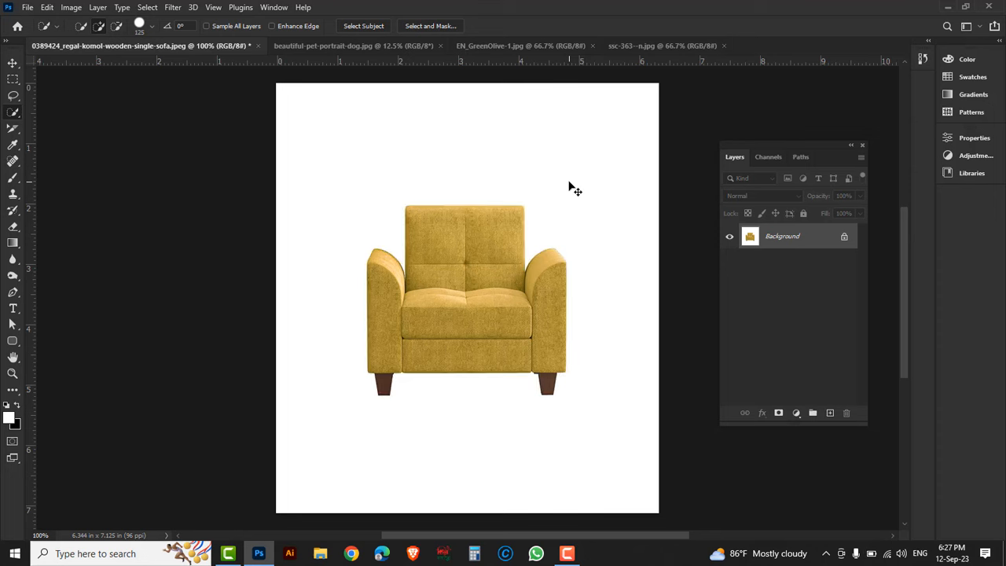
Step: Select the white area around the sofa with the Magic Wand tool and invert the selection to the sofa
{"action": "right_click", "coordinate": [12, 114]}
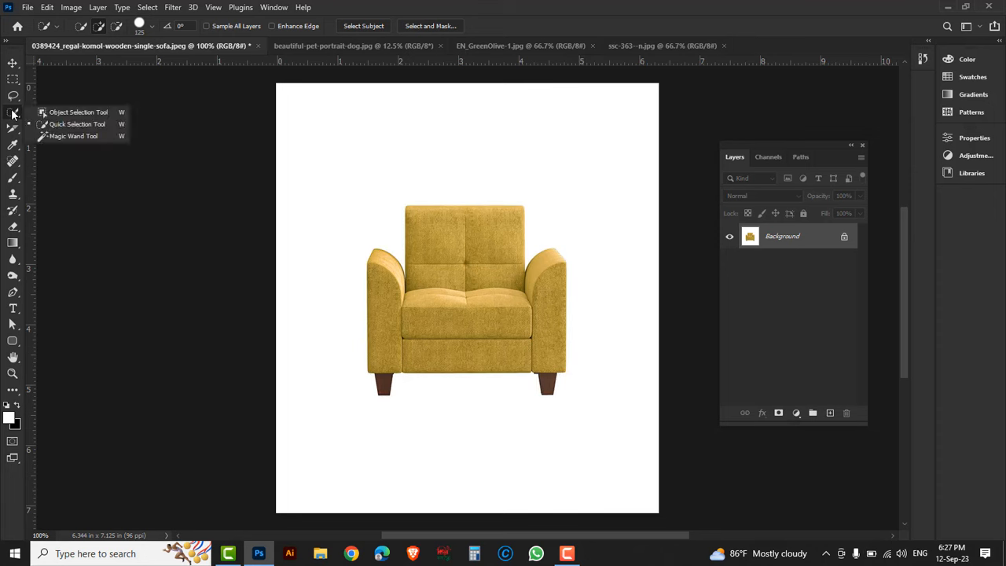
{"action": "left_click", "coordinate": [72, 137]}
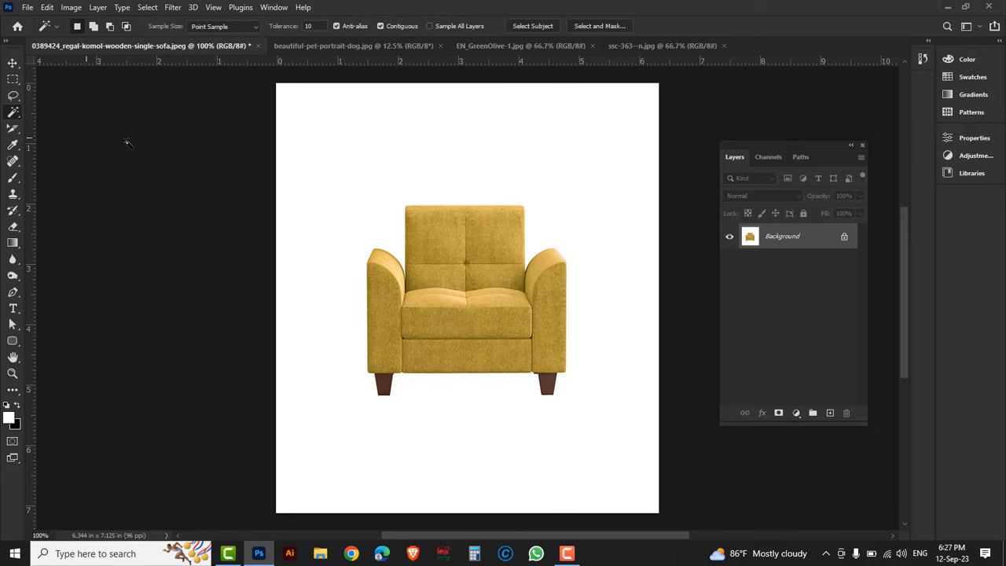
{"action": "left_click", "coordinate": [357, 161]}
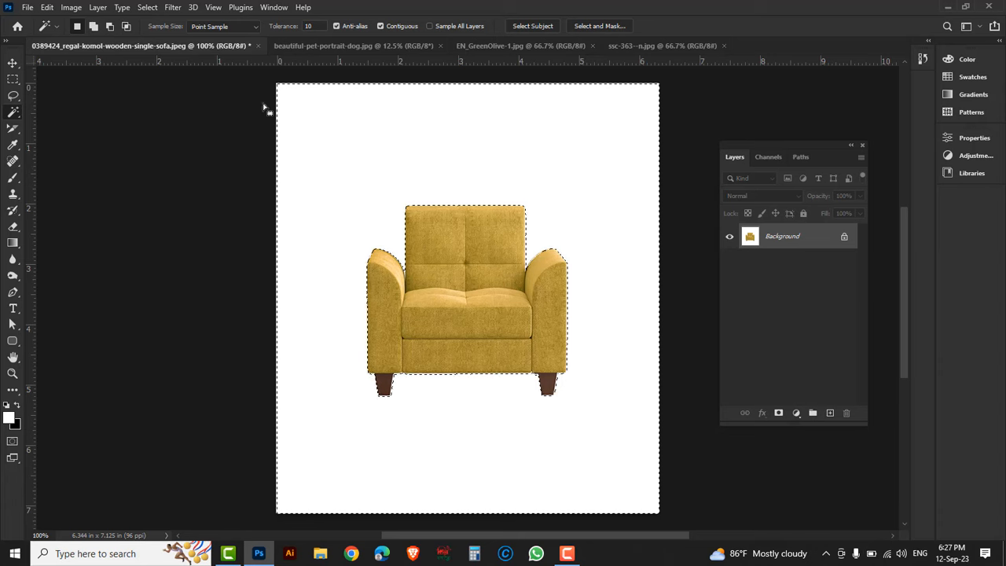
{"action": "left_click", "coordinate": [146, 8]}
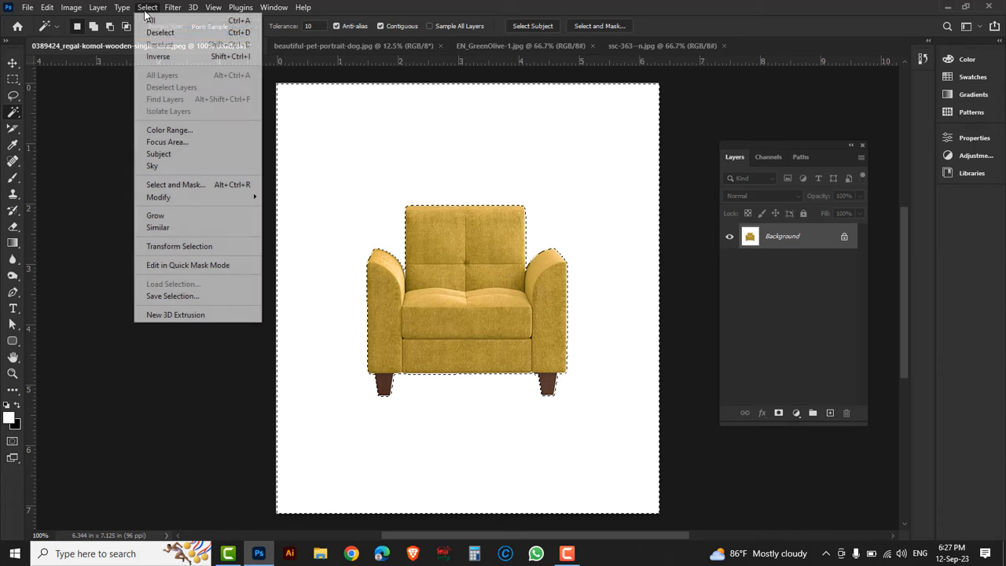
{"action": "left_click", "coordinate": [158, 57]}
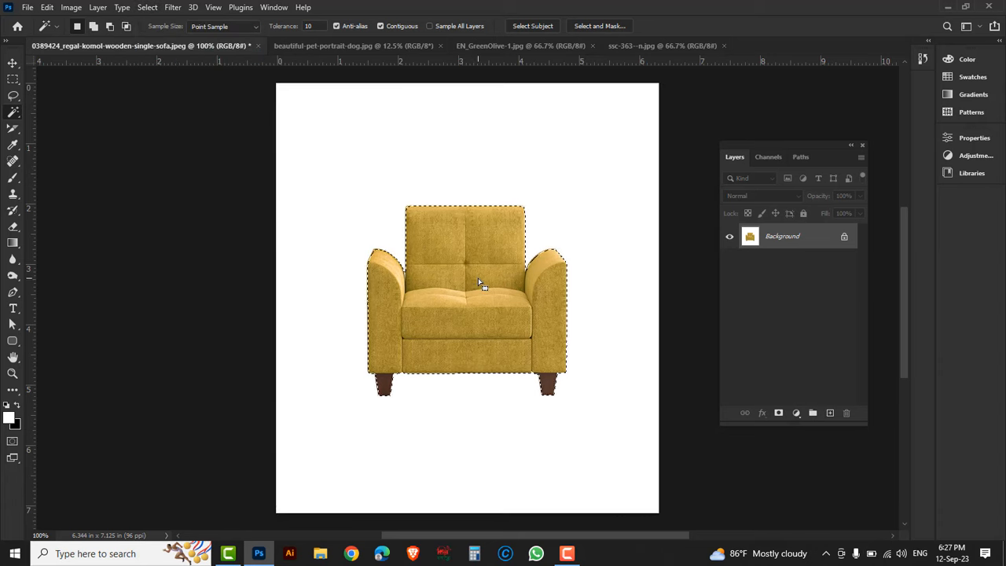
Step: Copy the selected sofa to a new layer, check it with the Background layer hidden and shown, and delete the new layer
{"action": "key", "text": "ctrl+j"}
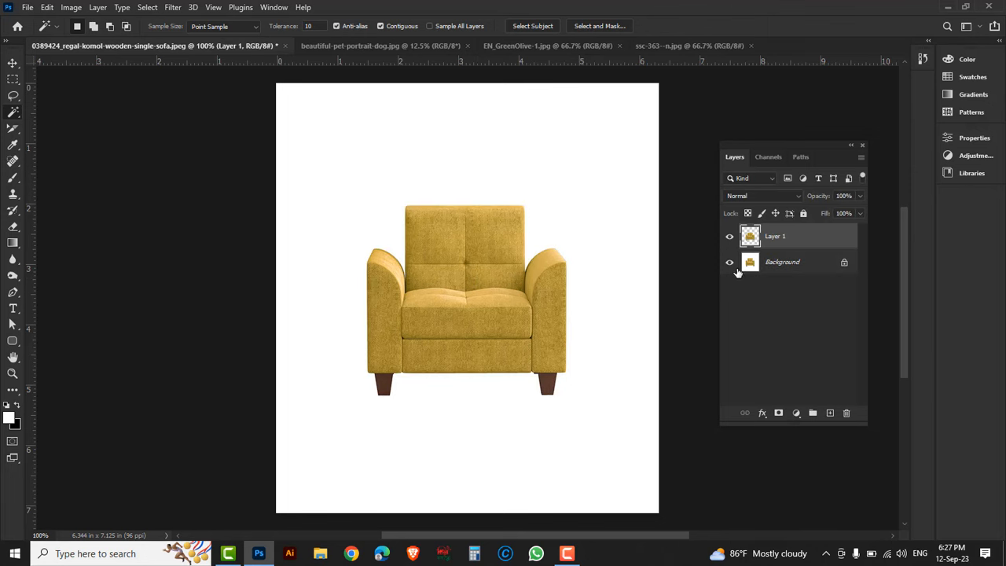
{"action": "left_click", "coordinate": [733, 266]}
{"action": "left_click", "coordinate": [732, 266]}
{"action": "left_click", "coordinate": [733, 266]}
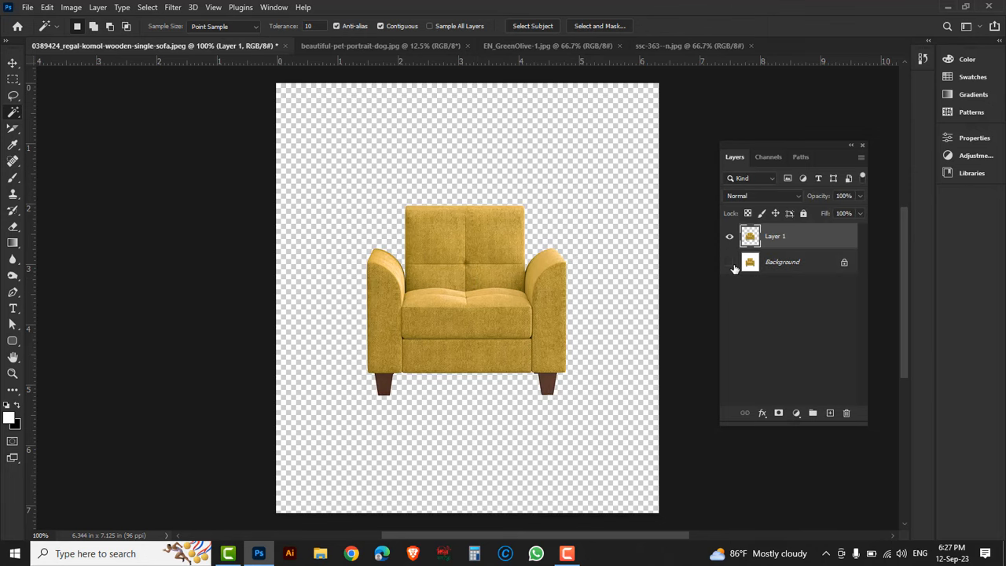
{"action": "left_click", "coordinate": [730, 263]}
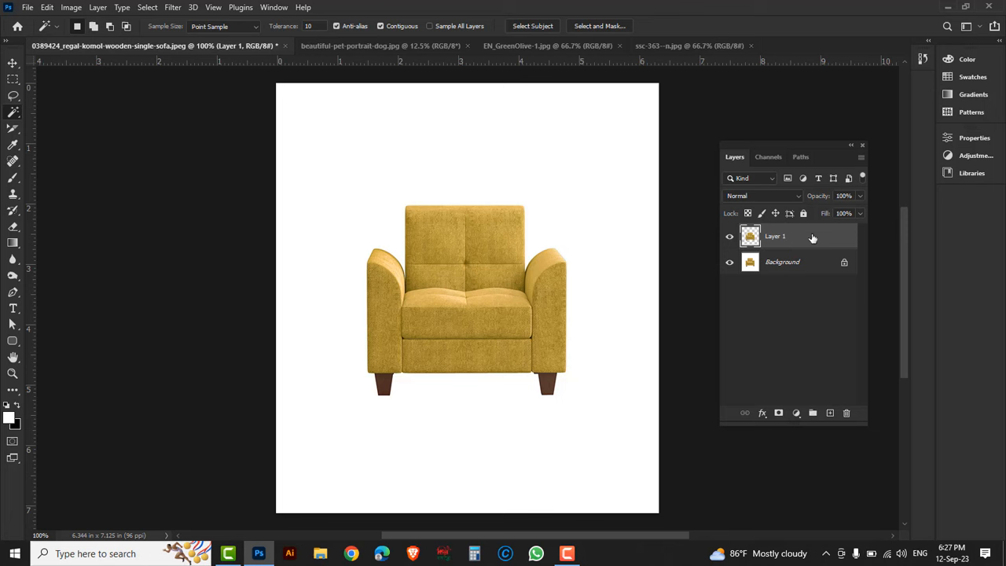
{"action": "left_click_drag", "start_coordinate": [812, 238], "coordinate": [846, 412]}
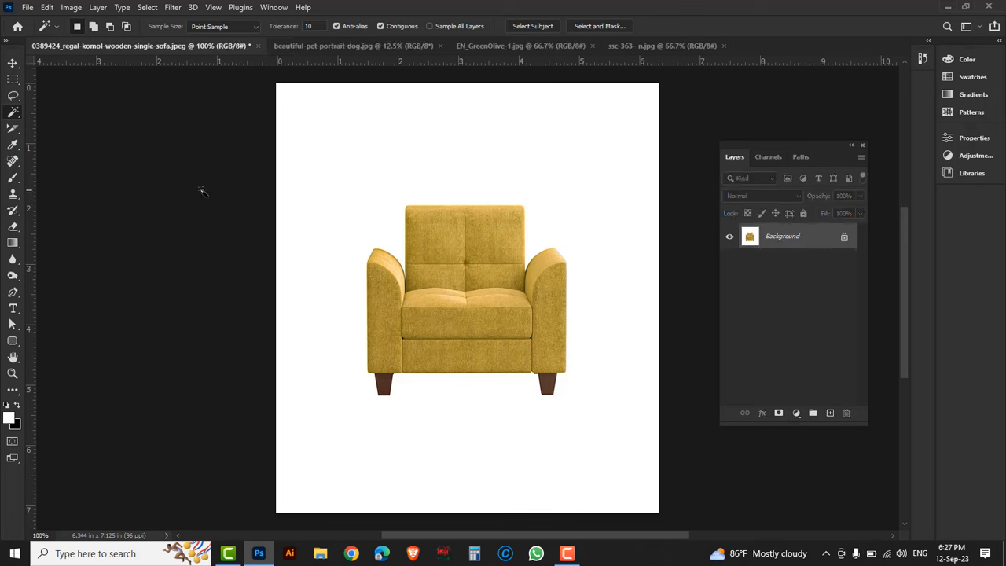
Step: Unlock the Background layer and erase the white around the sofa with the Background Eraser tool, moving the cutout slightly upward to check it
{"action": "left_click", "coordinate": [13, 227]}
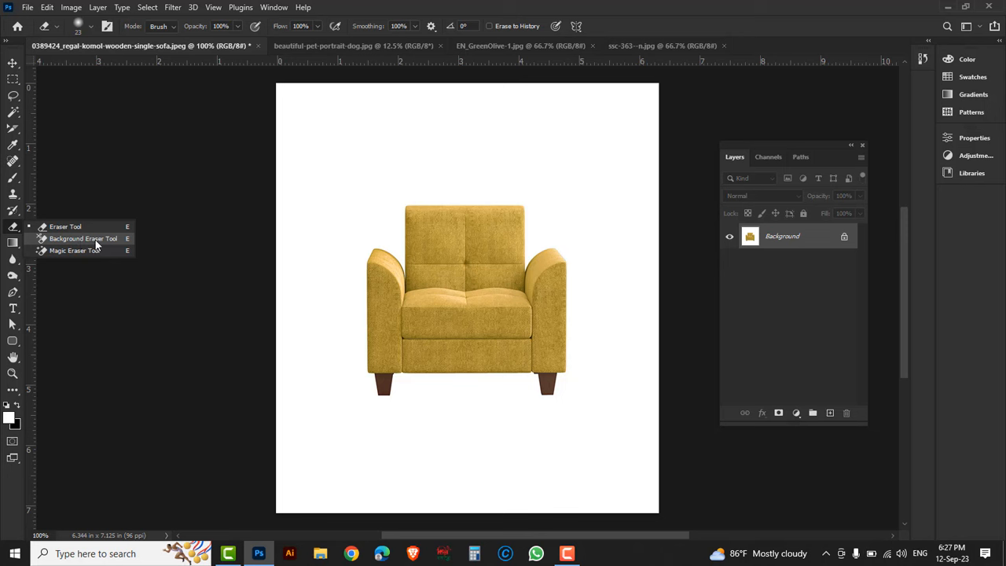
{"action": "left_click", "coordinate": [96, 246]}
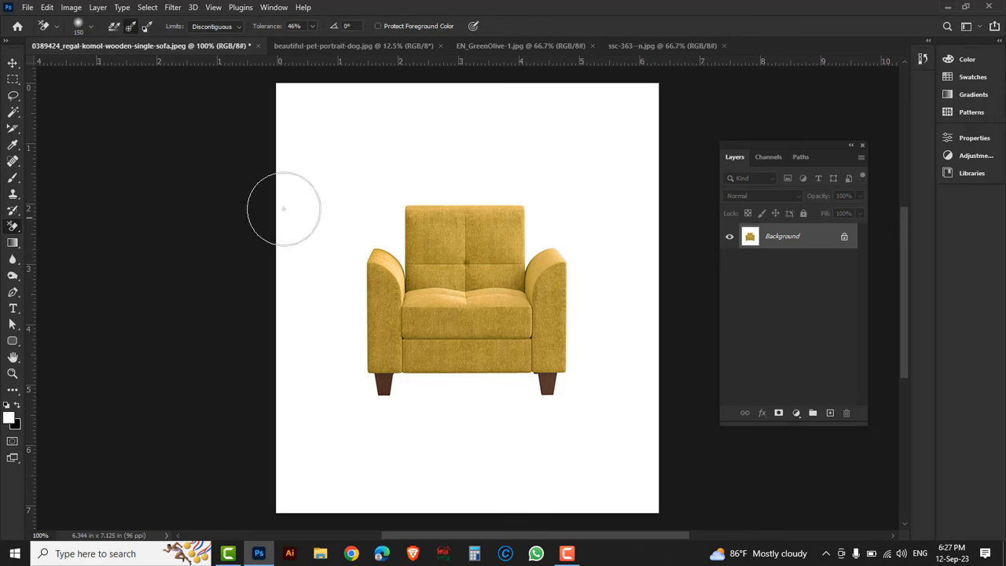
{"action": "left_click", "coordinate": [844, 239]}
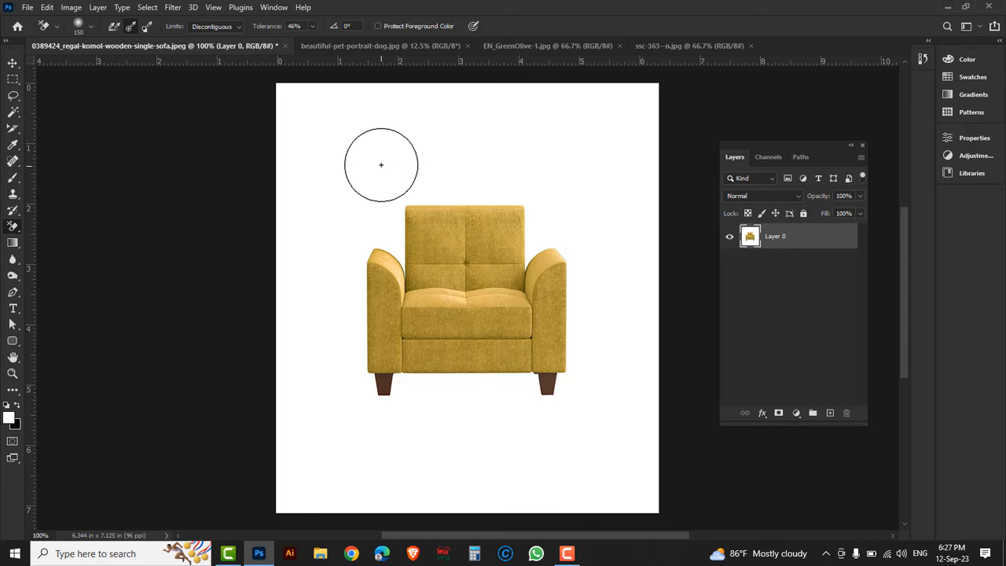
{"action": "mouse_move", "coordinate": [382, 162]}
{"action": "left_mouse_down"}
{"action": "mouse_move", "coordinate": [343, 245]}
{"action": "mouse_move", "coordinate": [340, 403]}
{"action": "mouse_move", "coordinate": [316, 169]}
{"action": "mouse_move", "coordinate": [292, 86]}
{"action": "mouse_move", "coordinate": [613, 95]}
{"action": "mouse_move", "coordinate": [636, 124]}
{"action": "mouse_move", "coordinate": [644, 453]}
{"action": "mouse_move", "coordinate": [625, 478]}
{"action": "mouse_move", "coordinate": [533, 500]}
{"action": "mouse_move", "coordinate": [279, 476]}
{"action": "mouse_move", "coordinate": [232, 449]}
{"action": "mouse_move", "coordinate": [322, 418]}
{"action": "mouse_move", "coordinate": [582, 412]}
{"action": "mouse_move", "coordinate": [588, 397]}
{"action": "mouse_move", "coordinate": [530, 173]}
{"action": "mouse_move", "coordinate": [311, 210]}
{"action": "mouse_move", "coordinate": [419, 192]}
{"action": "left_mouse_up"}
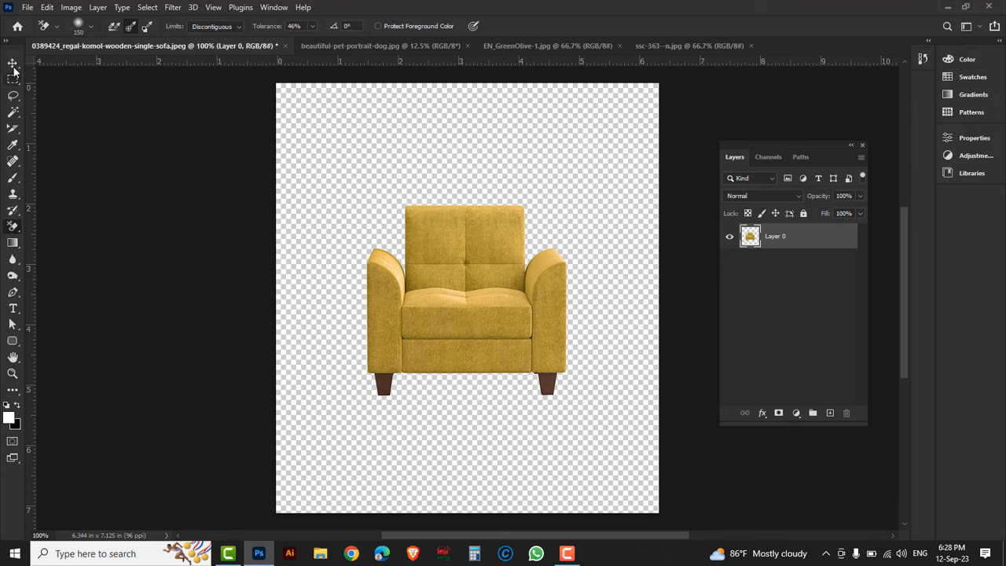
{"action": "left_click_drag", "start_coordinate": [13, 63], "coordinate": [49, 69]}
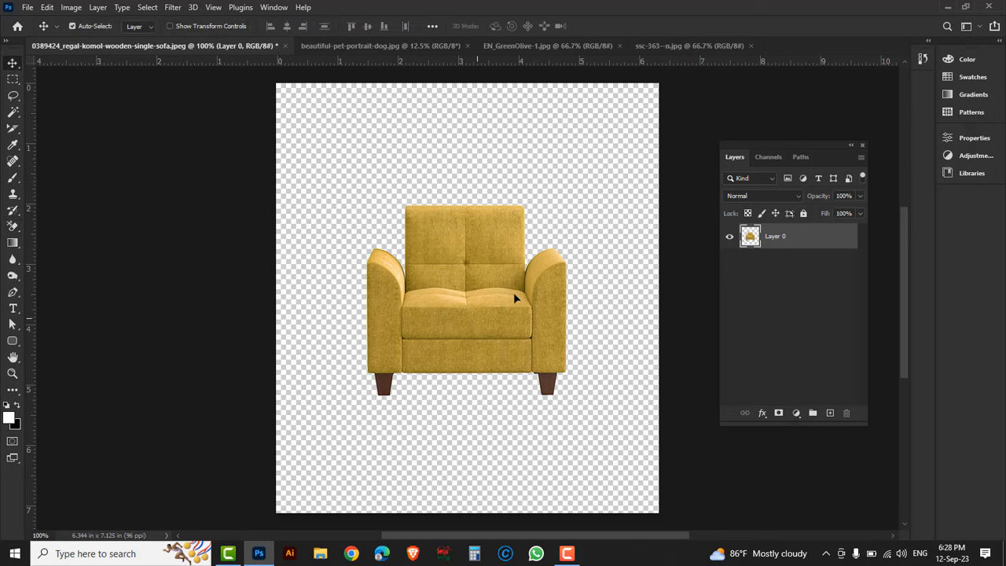
{"action": "left_click_drag", "start_coordinate": [518, 323], "coordinate": [482, 290]}
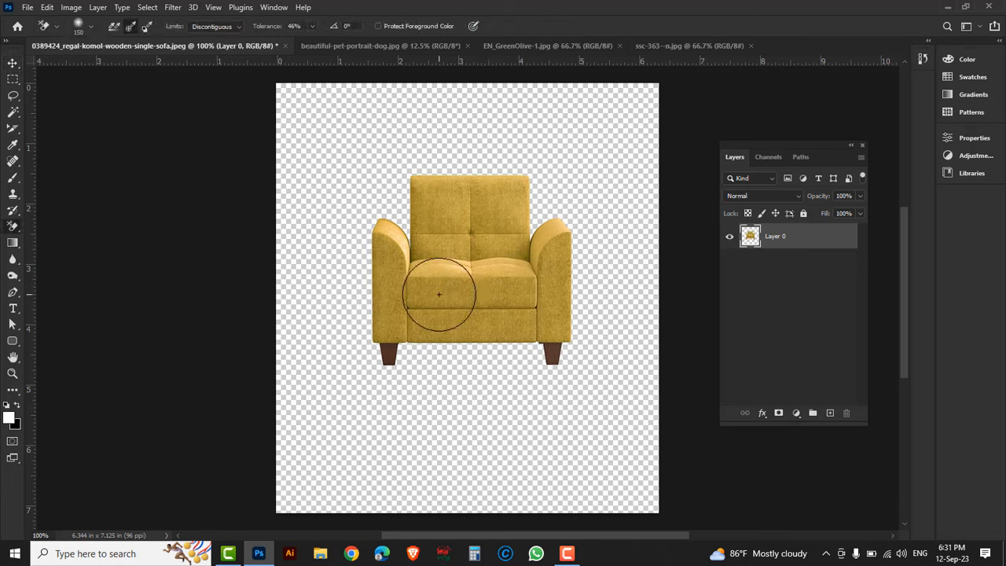
Step: In EN_GreenOlive-1.jpg, select the spray bottle with the Quick Selection tool's Select Subject
{"action": "left_click", "coordinate": [523, 47]}
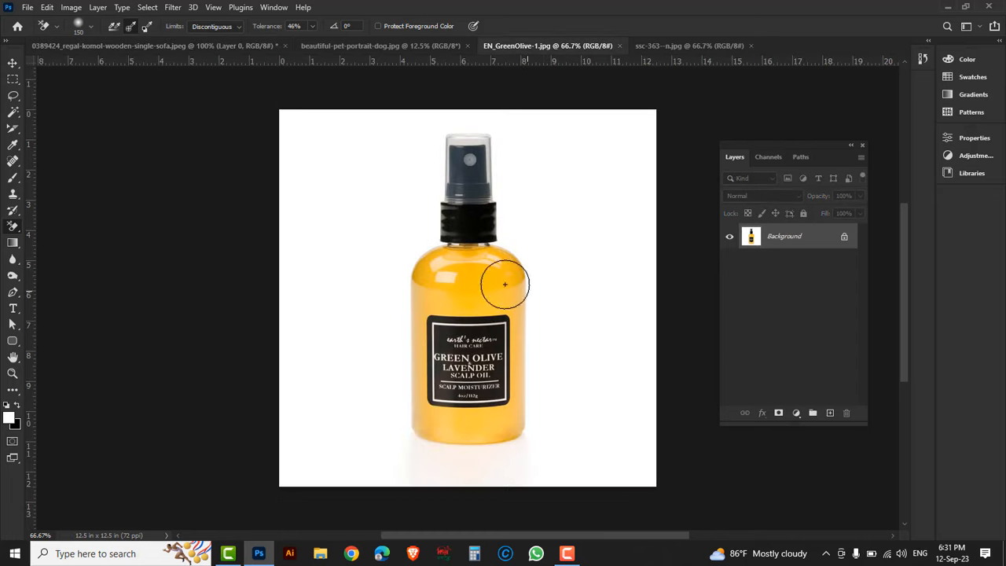
{"action": "left_click", "coordinate": [13, 113]}
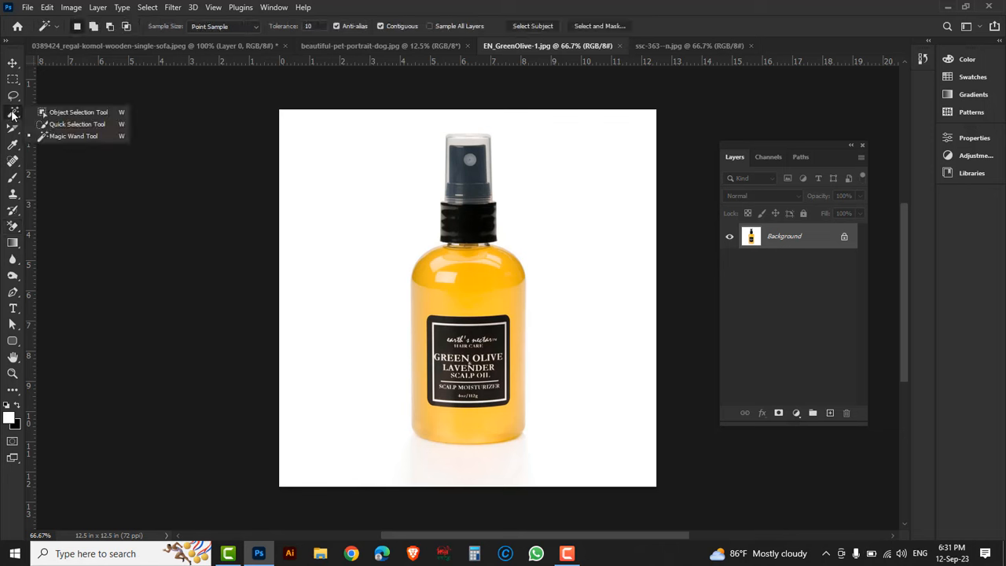
{"action": "left_click", "coordinate": [71, 123]}
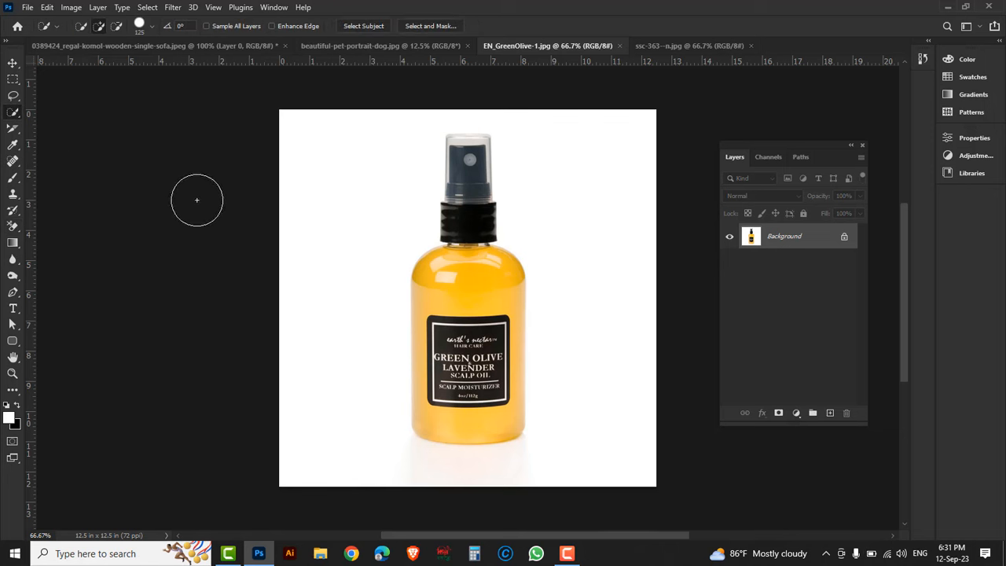
{"action": "left_click", "coordinate": [361, 26]}
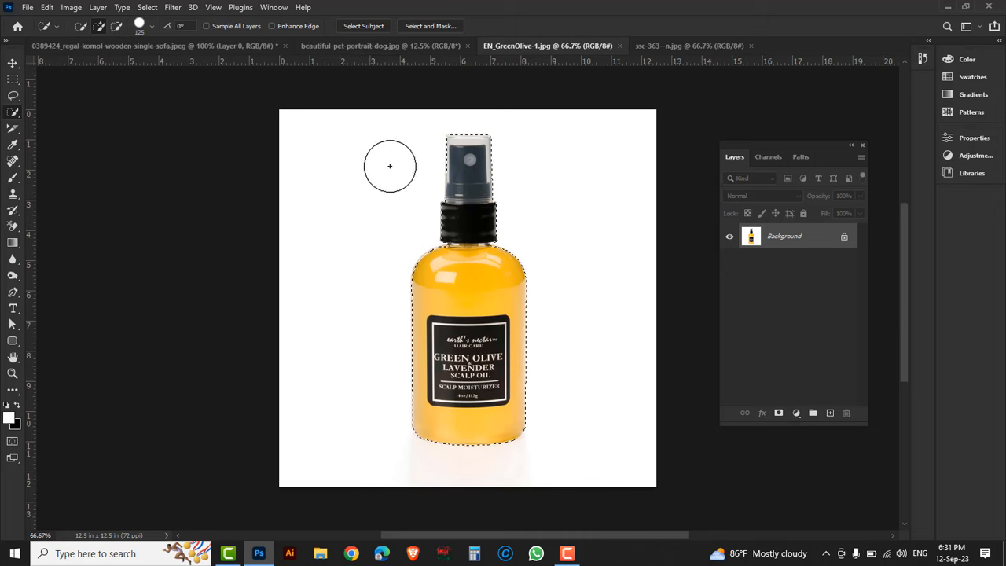
Step: Output the bottle selection to a New Layer through Select and Mask
{"action": "left_click", "coordinate": [419, 26]}
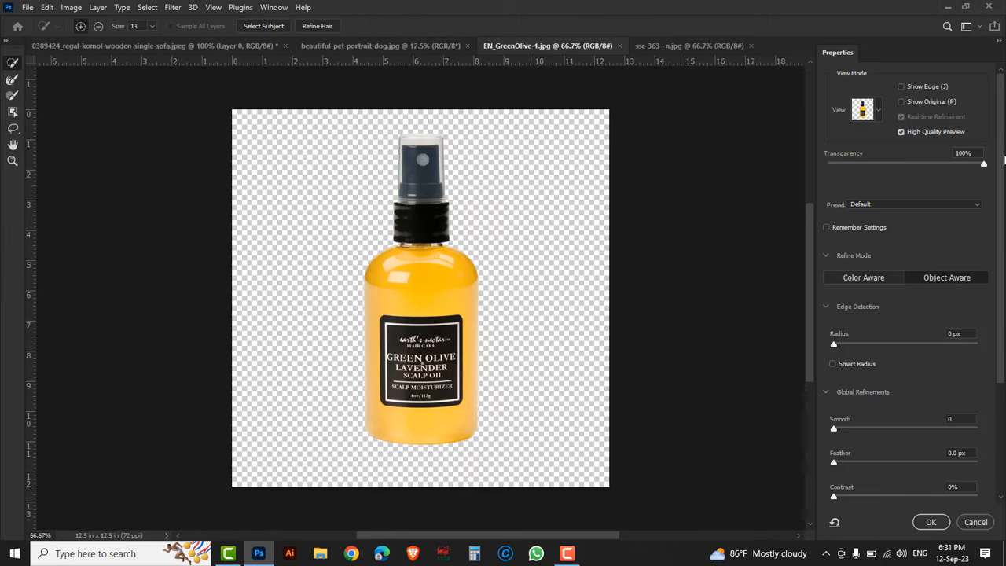
{"action": "scroll", "coordinate": [903, 275], "scroll_direction": "down", "scroll_amount": 5}
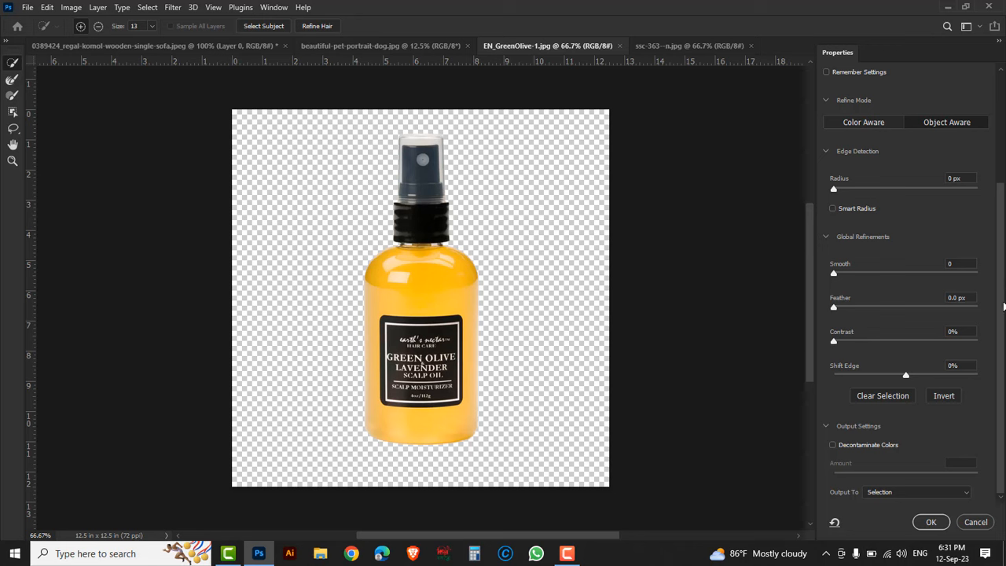
{"action": "left_click", "coordinate": [962, 493]}
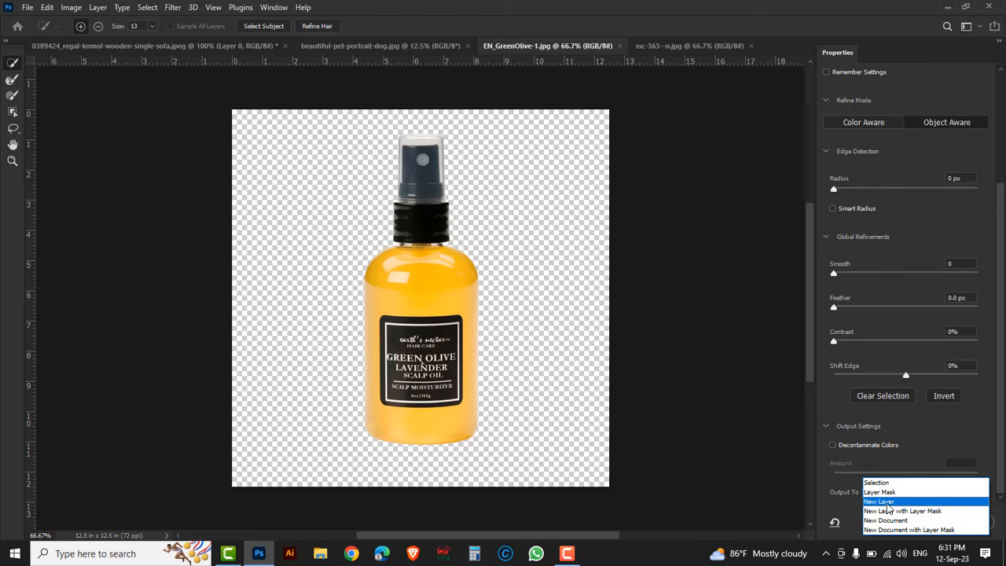
{"action": "left_click", "coordinate": [888, 502]}
{"action": "left_click", "coordinate": [930, 522]}
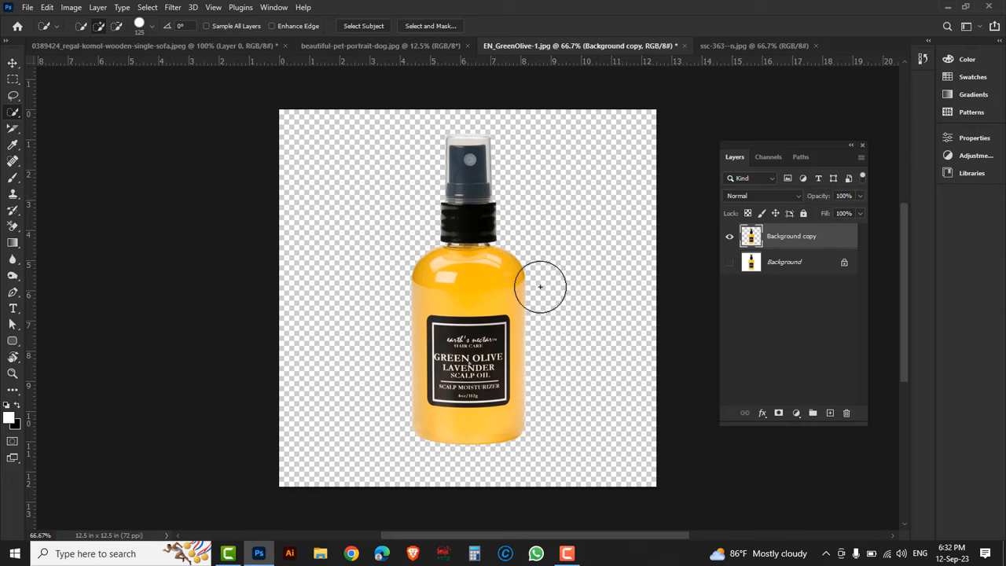
Step: In beautiful-pet-portrait-dog.jpg, duplicate the Background layer with the original hidden, and sample the blue backdrop as foreground colour with the Background Eraser tool
{"action": "left_click", "coordinate": [376, 46]}
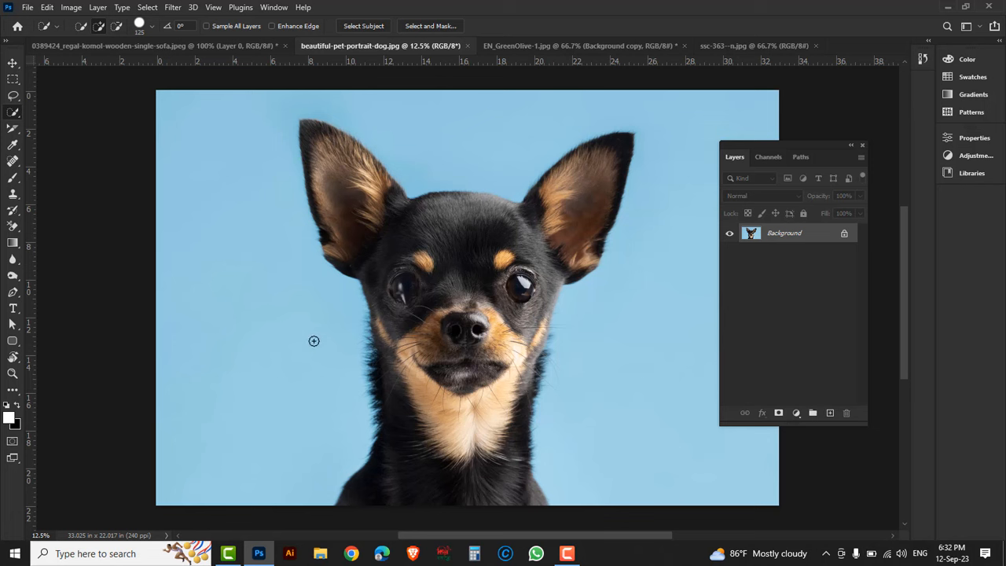
{"action": "left_click", "coordinate": [12, 226]}
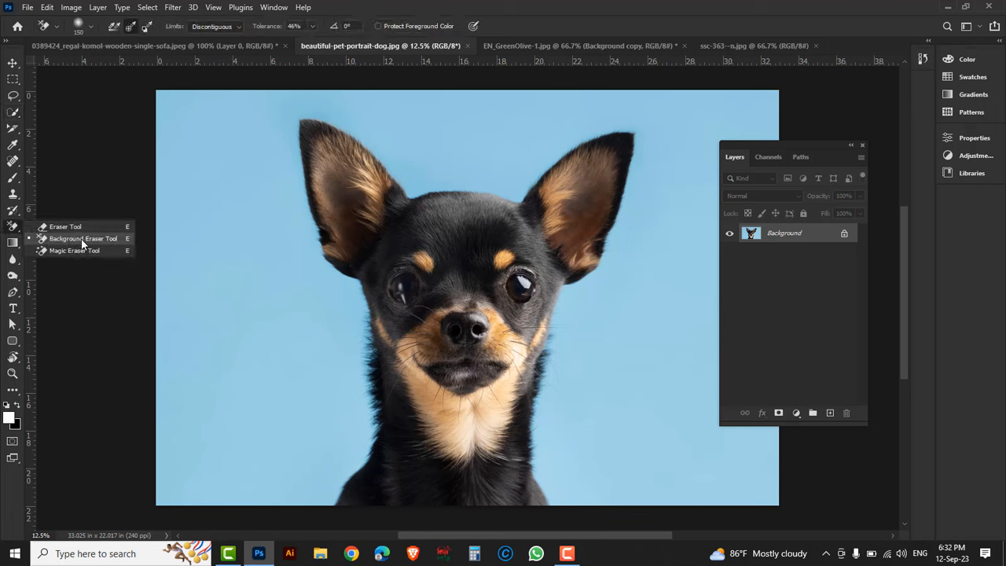
{"action": "left_click", "coordinate": [114, 243]}
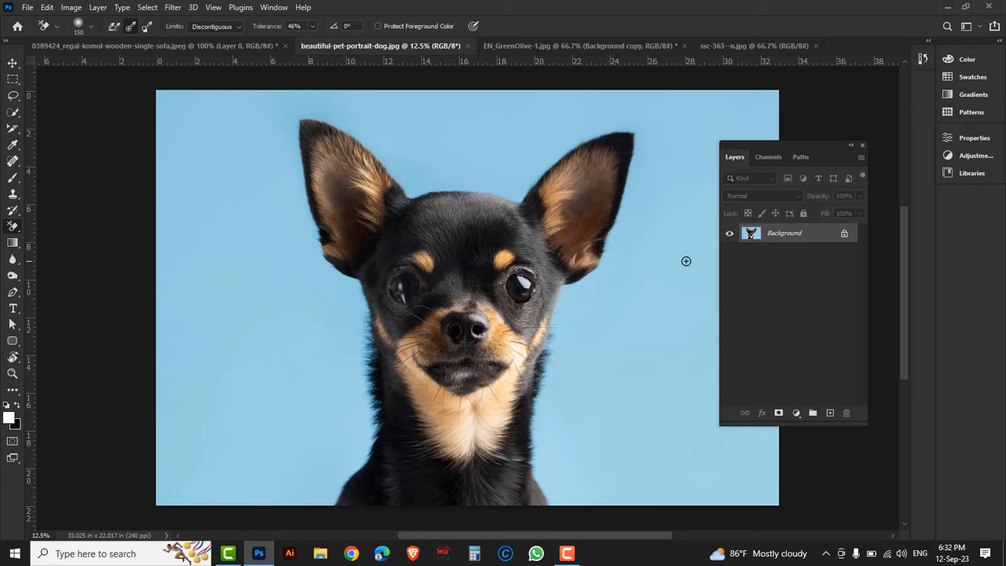
{"action": "left_click_drag", "start_coordinate": [818, 235], "coordinate": [830, 413]}
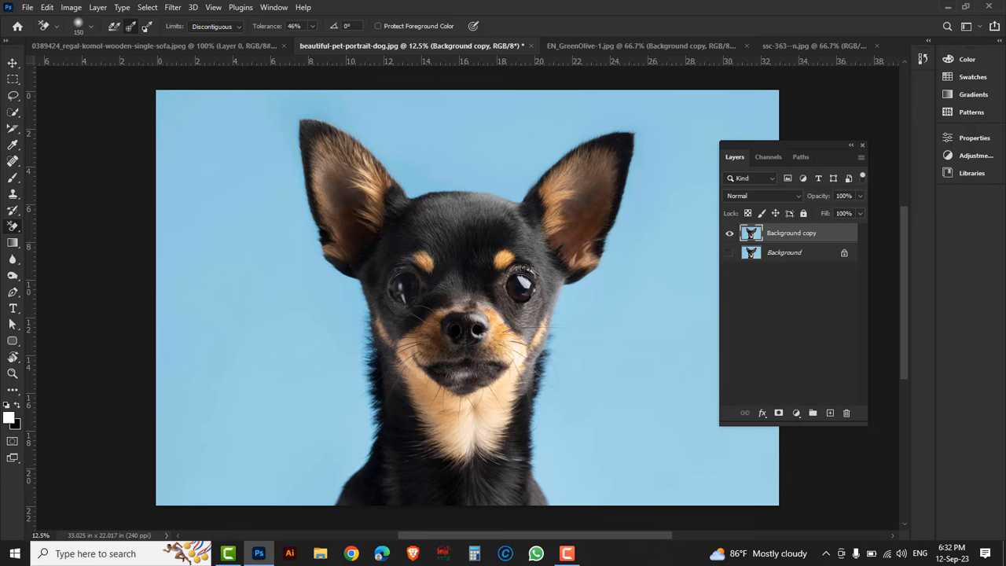
{"action": "left_click", "coordinate": [261, 283], "text": "alt"}
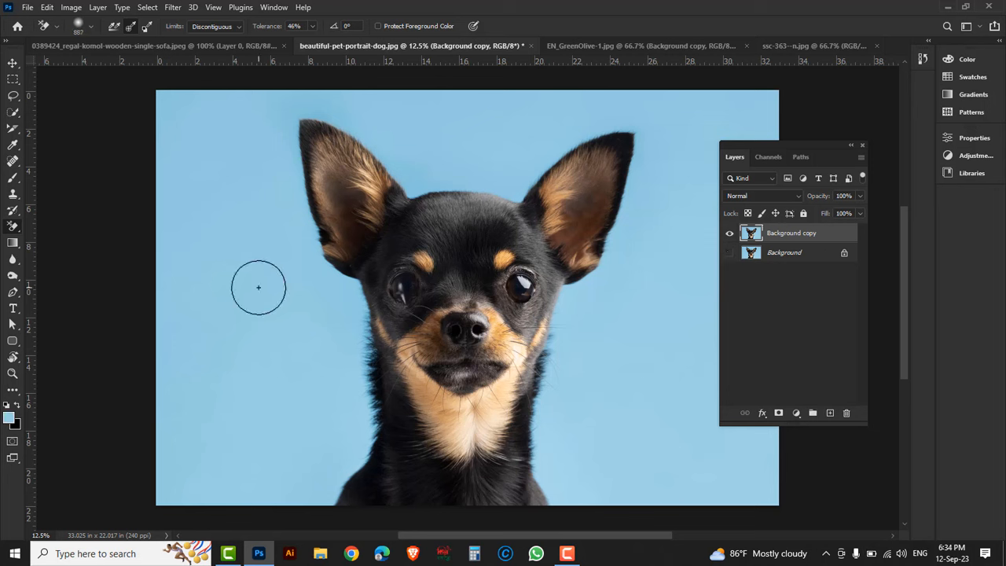
Step: Draw a loose Lasso selection around the dog and copy it to a new layer
{"action": "left_click", "coordinate": [11, 95]}
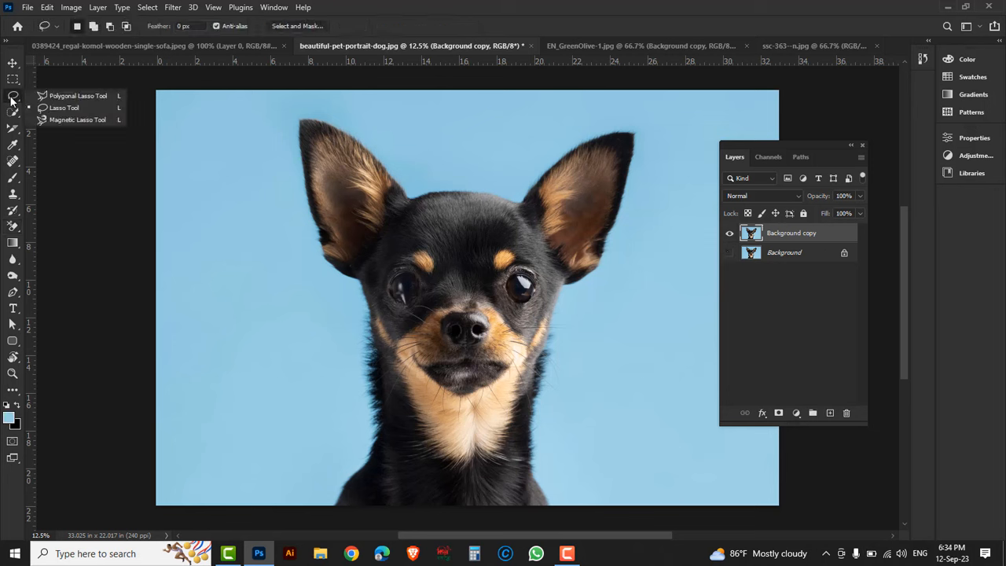
{"action": "left_click", "coordinate": [69, 110]}
{"action": "mouse_move", "coordinate": [329, 516]}
{"action": "left_mouse_down"}
{"action": "mouse_move", "coordinate": [349, 408]}
{"action": "mouse_move", "coordinate": [346, 341]}
{"action": "mouse_move", "coordinate": [341, 304]}
{"action": "mouse_move", "coordinate": [290, 202]}
{"action": "mouse_move", "coordinate": [279, 128]}
{"action": "mouse_move", "coordinate": [287, 117]}
{"action": "mouse_move", "coordinate": [347, 118]}
{"action": "mouse_move", "coordinate": [428, 178]}
{"action": "mouse_move", "coordinate": [465, 183]}
{"action": "mouse_move", "coordinate": [511, 179]}
{"action": "mouse_move", "coordinate": [543, 144]}
{"action": "mouse_move", "coordinate": [639, 120]}
{"action": "mouse_move", "coordinate": [652, 161]}
{"action": "mouse_move", "coordinate": [646, 220]}
{"action": "mouse_move", "coordinate": [620, 268]}
{"action": "mouse_move", "coordinate": [569, 303]}
{"action": "mouse_move", "coordinate": [560, 446]}
{"action": "mouse_move", "coordinate": [571, 507]}
{"action": "mouse_move", "coordinate": [549, 531]}
{"action": "mouse_move", "coordinate": [315, 529]}
{"action": "left_mouse_up"}
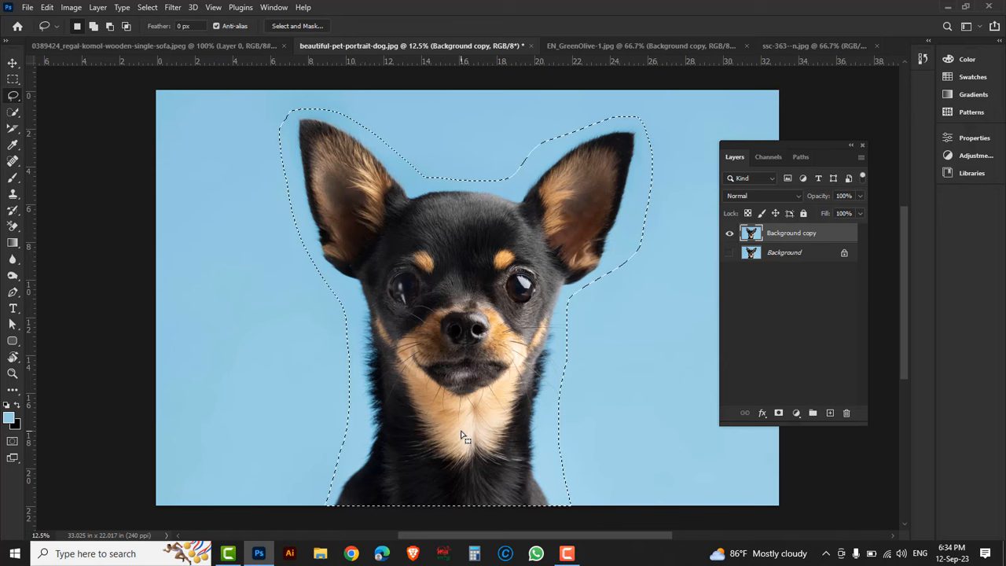
{"action": "key", "text": "ctrl+j"}
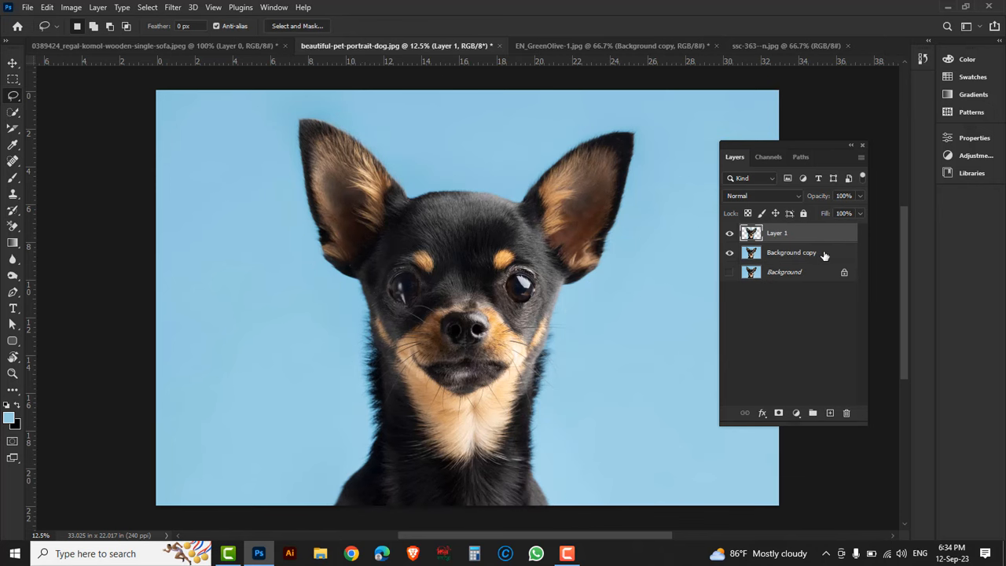
Step: Delete the Background copy layer and make Layer 1 the active layer
{"action": "left_click", "coordinate": [824, 255]}
{"action": "left_click", "coordinate": [847, 413]}
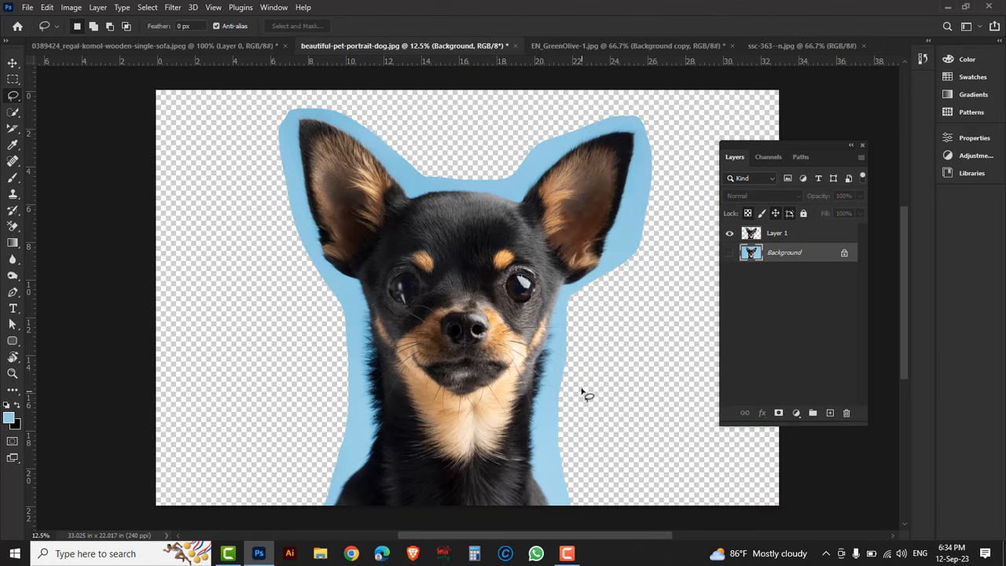
{"action": "left_click", "coordinate": [804, 236]}
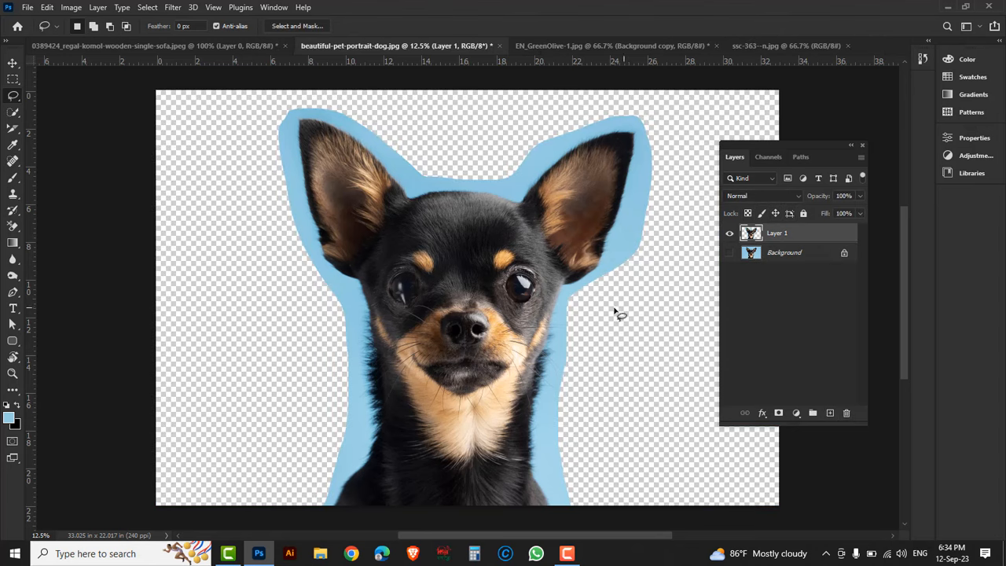
Step: Configure the Background Eraser tool with Sampling: Once, Discontiguous limits and 50% tolerance
{"action": "left_click", "coordinate": [14, 228]}
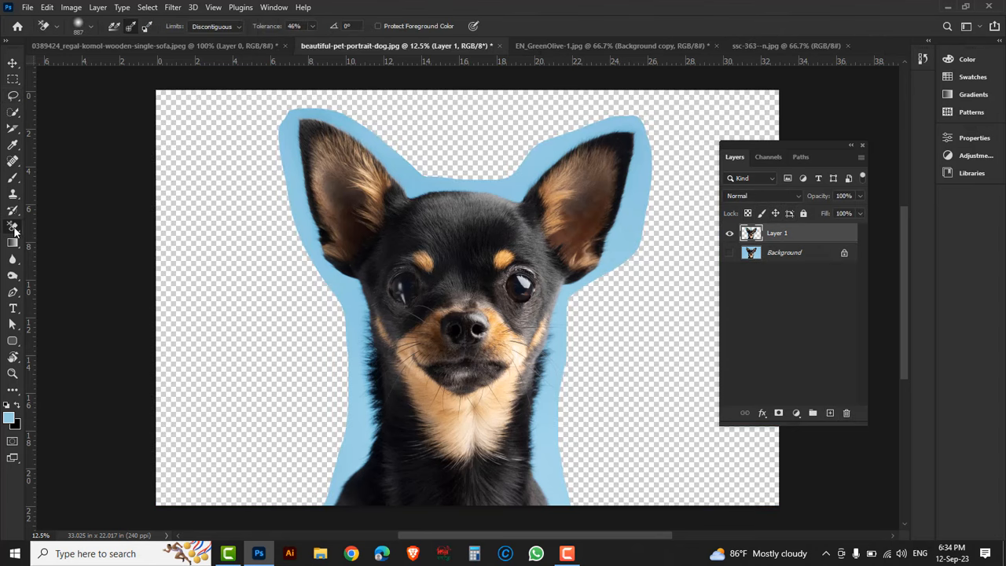
{"action": "right_click", "coordinate": [14, 227]}
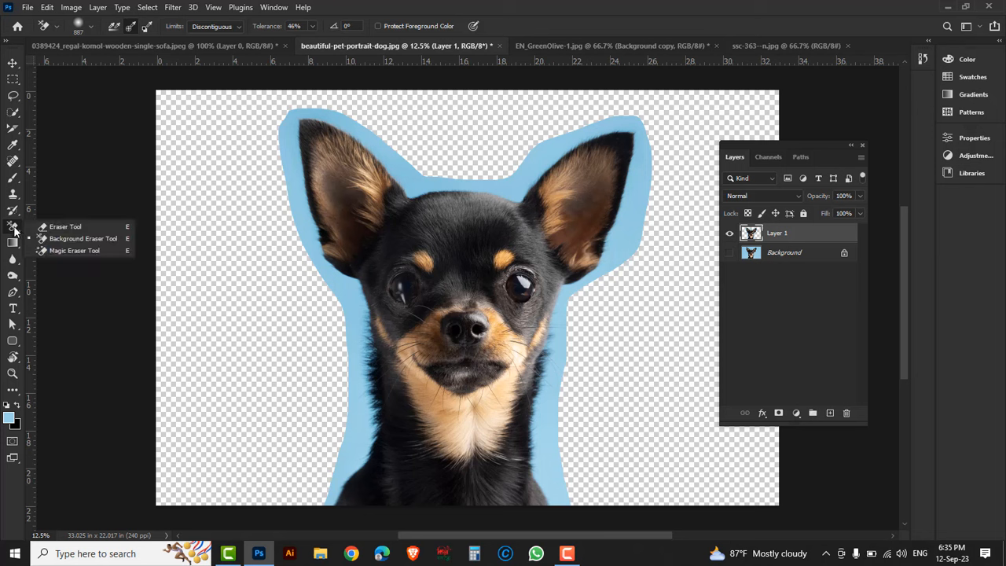
{"action": "left_click", "coordinate": [82, 238]}
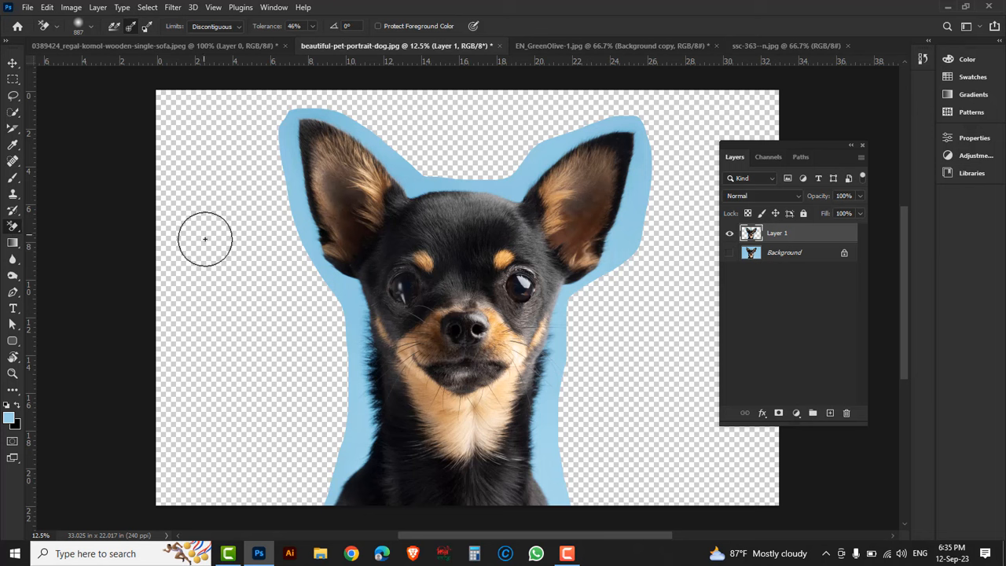
{"action": "left_click", "coordinate": [92, 26]}
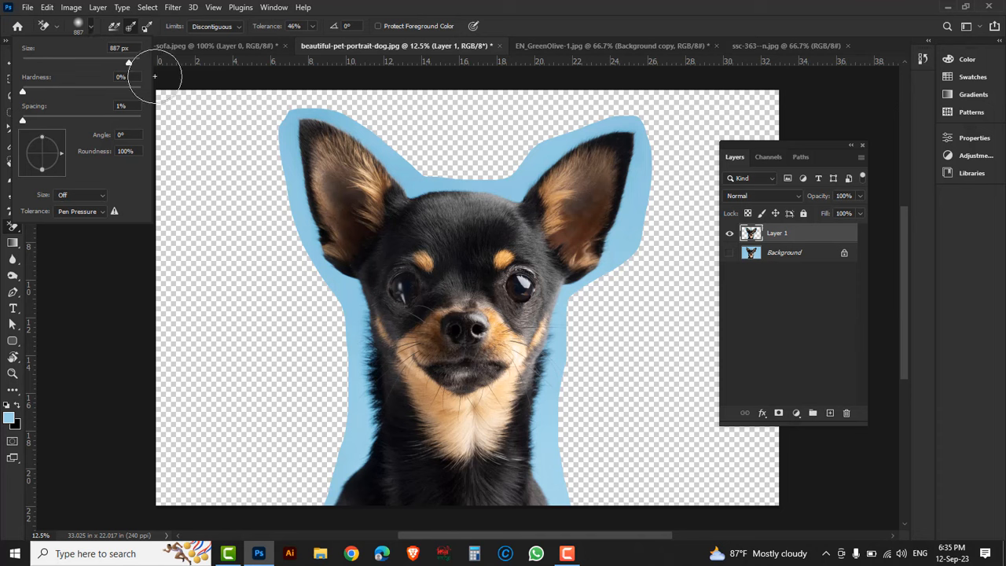
{"action": "left_click", "coordinate": [128, 29]}
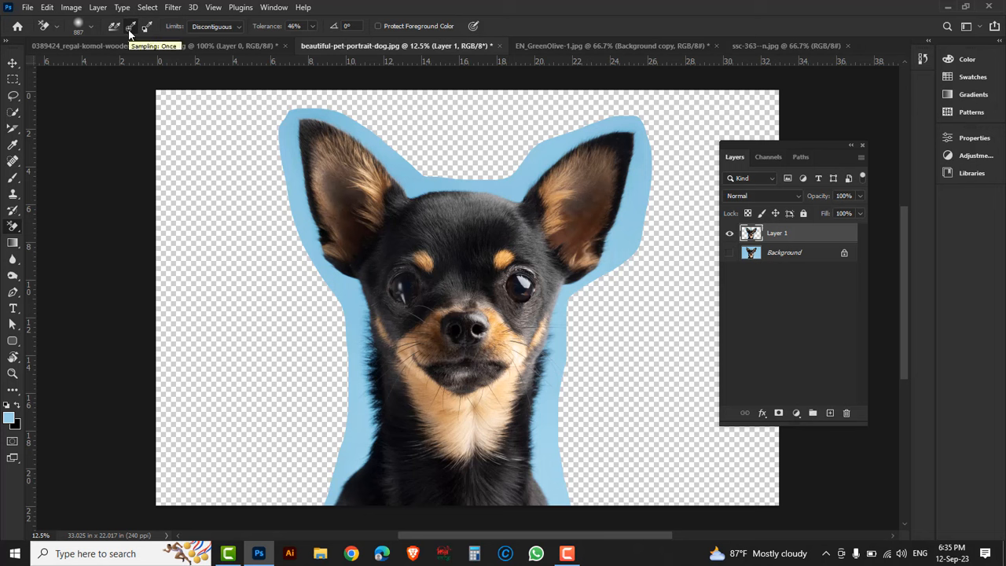
{"action": "left_click", "coordinate": [239, 29]}
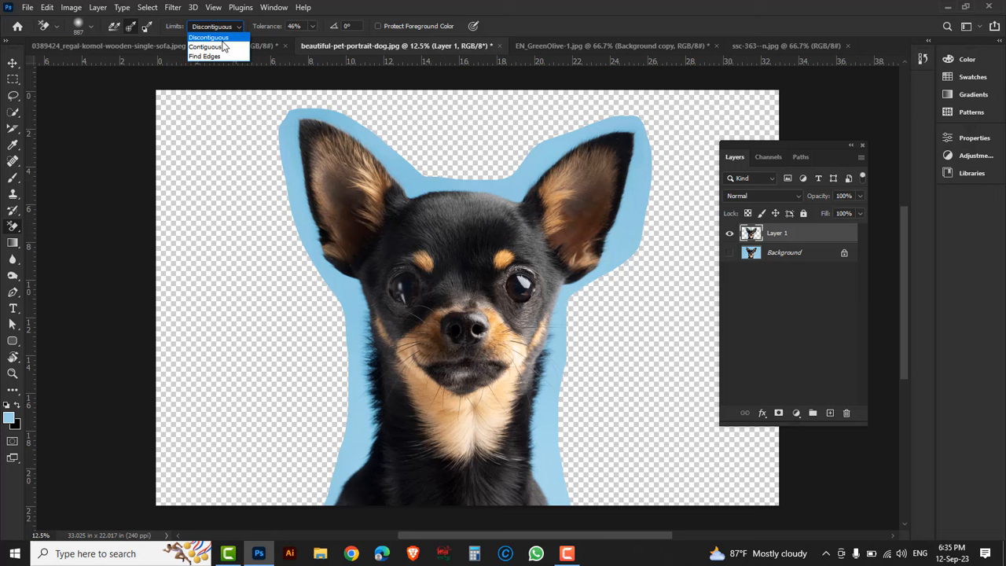
{"action": "left_click", "coordinate": [221, 40]}
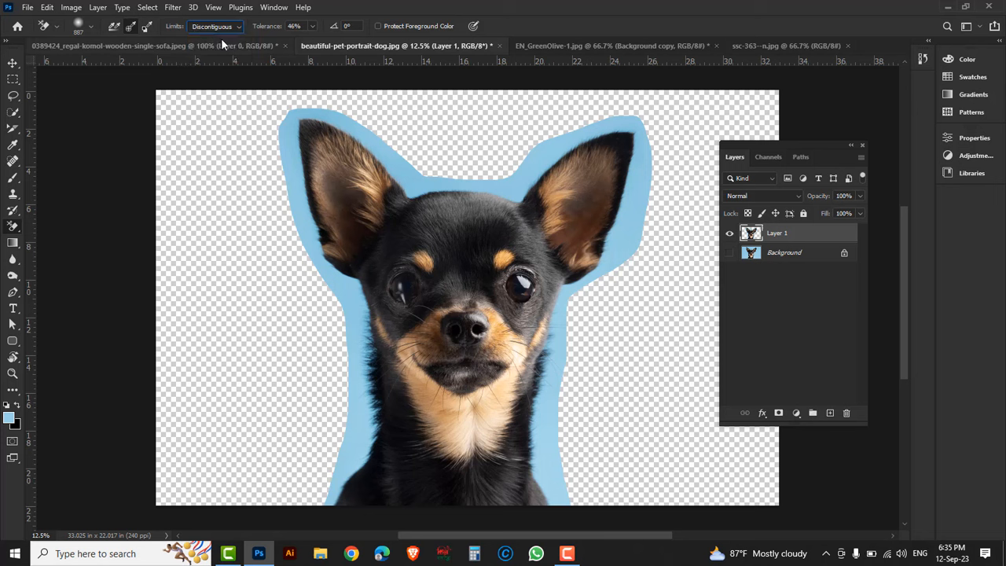
{"action": "left_click", "coordinate": [312, 27]}
{"action": "left_click", "coordinate": [532, 24]}
Step: Erase the remaining blue fringe around the dog's ears, head, neck and shoulders on Layer 1 with the Background Eraser
{"action": "mouse_move", "coordinate": [352, 420]}
{"action": "left_mouse_down"}
{"action": "mouse_move", "coordinate": [359, 369]}
{"action": "mouse_move", "coordinate": [318, 258]}
{"action": "left_mouse_up"}
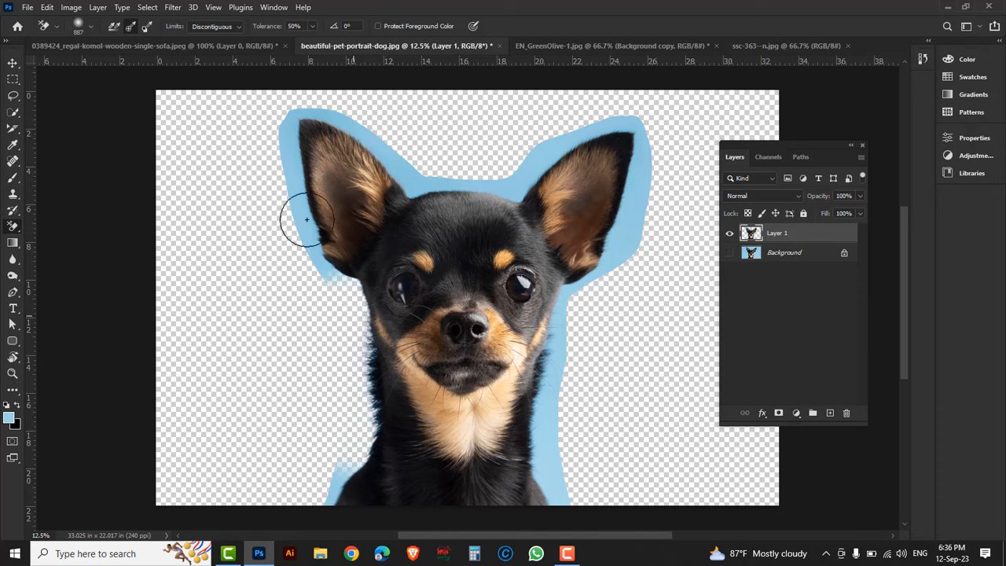
{"action": "mouse_move", "coordinate": [296, 186]}
{"action": "left_mouse_down"}
{"action": "mouse_move", "coordinate": [286, 141]}
{"action": "mouse_move", "coordinate": [304, 118]}
{"action": "mouse_move", "coordinate": [393, 163]}
{"action": "mouse_move", "coordinate": [415, 188]}
{"action": "mouse_move", "coordinate": [599, 129]}
{"action": "mouse_move", "coordinate": [538, 170]}
{"action": "mouse_move", "coordinate": [430, 171]}
{"action": "left_mouse_up"}
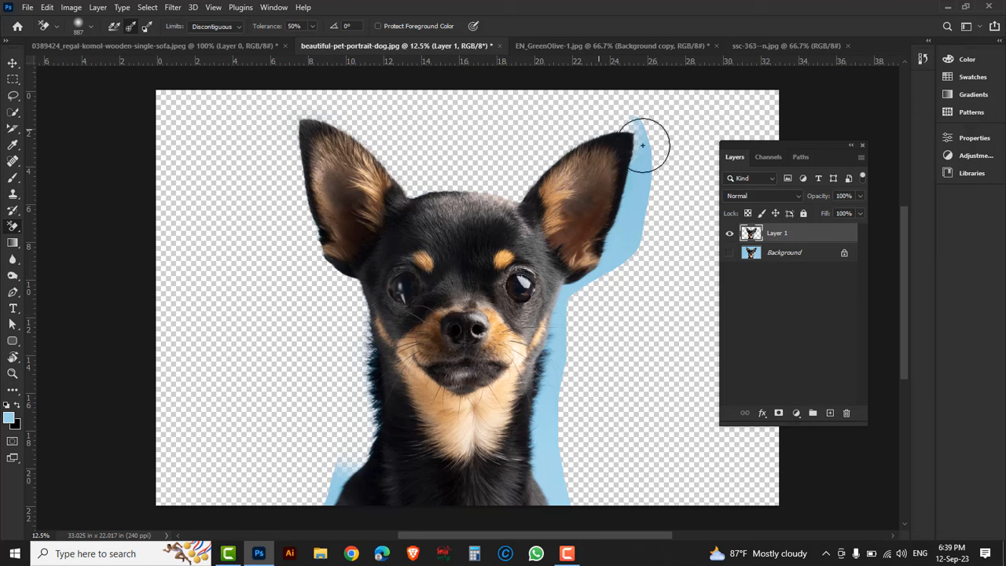
{"action": "left_click", "coordinate": [575, 301]}
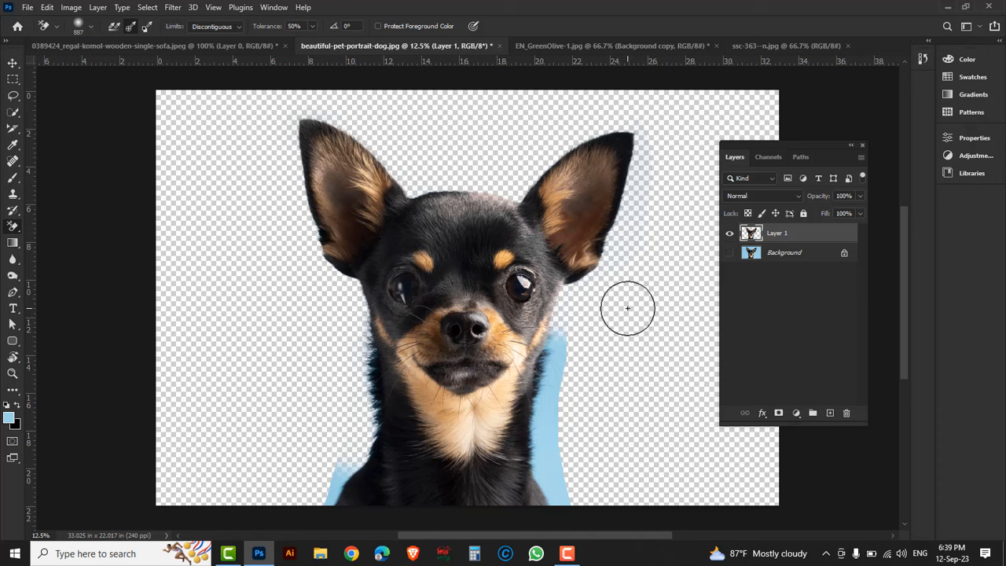
{"action": "left_click_drag", "start_coordinate": [558, 334], "coordinate": [571, 498]}
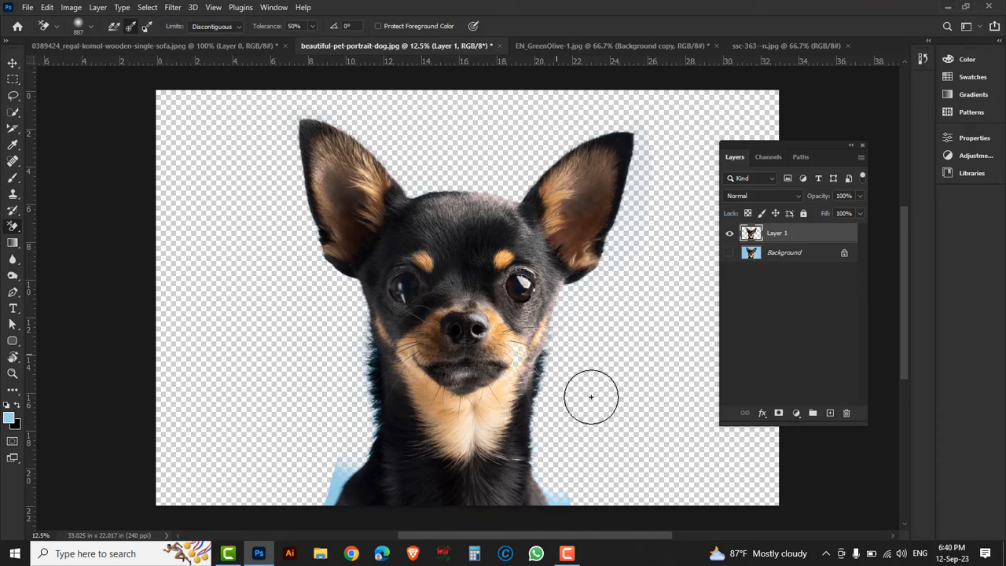
{"action": "mouse_move", "coordinate": [325, 476]}
{"action": "left_mouse_down"}
{"action": "mouse_move", "coordinate": [337, 476]}
{"action": "mouse_move", "coordinate": [332, 489]}
{"action": "mouse_move", "coordinate": [347, 435]}
{"action": "left_mouse_up"}
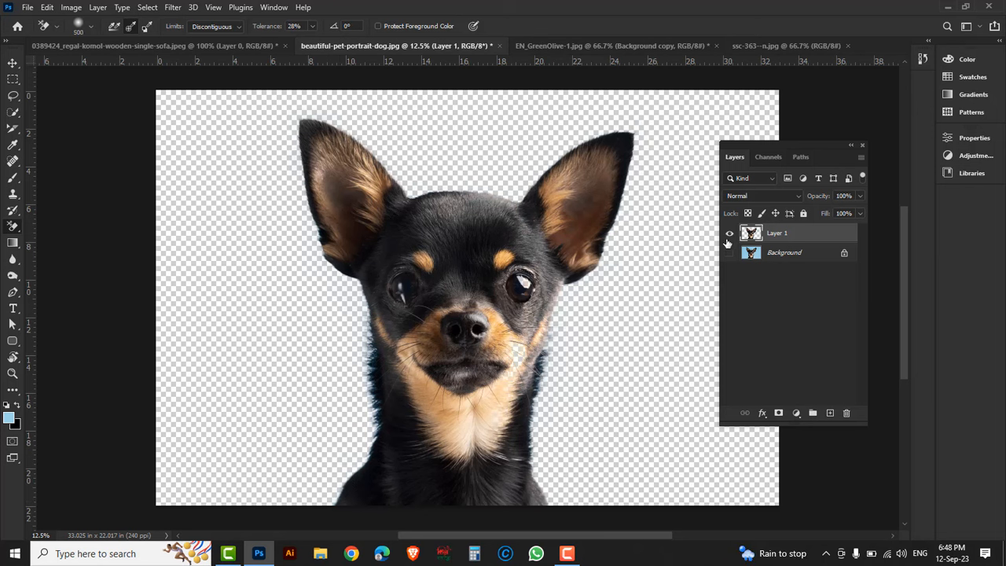
Step: Check the dog cutout by toggling the visibility of Layer 1 and the Background layer, ending with only Layer 1 shown
{"action": "left_click", "coordinate": [729, 234]}
{"action": "left_click", "coordinate": [729, 233]}
{"action": "left_click", "coordinate": [730, 252]}
{"action": "left_click", "coordinate": [729, 255]}
{"action": "left_click", "coordinate": [729, 255]}
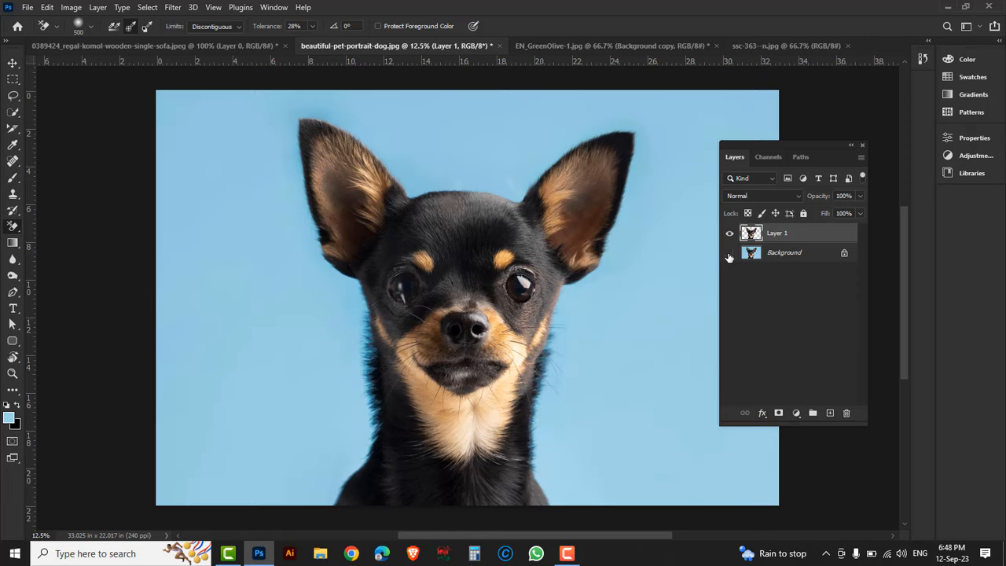
{"action": "left_click", "coordinate": [729, 255]}
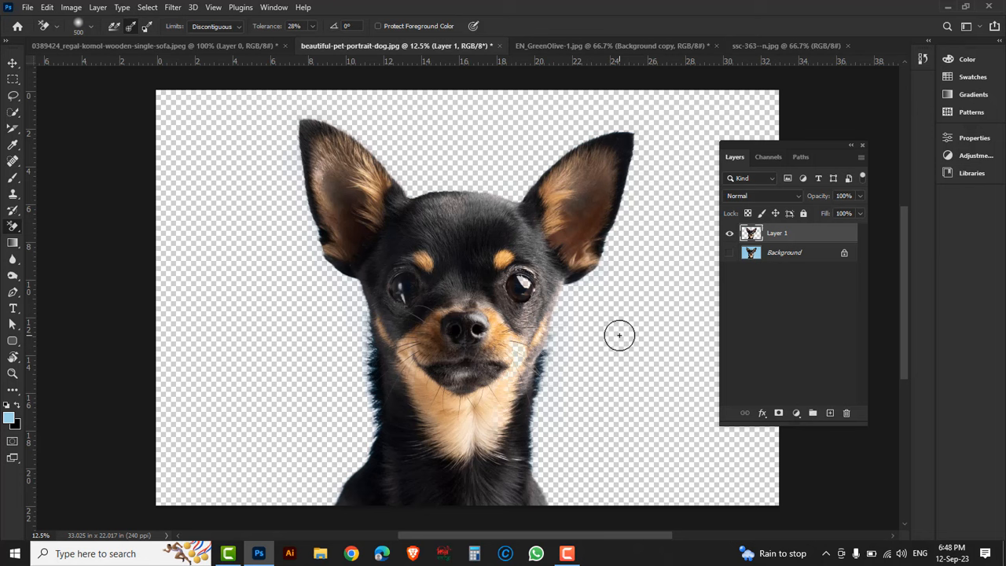